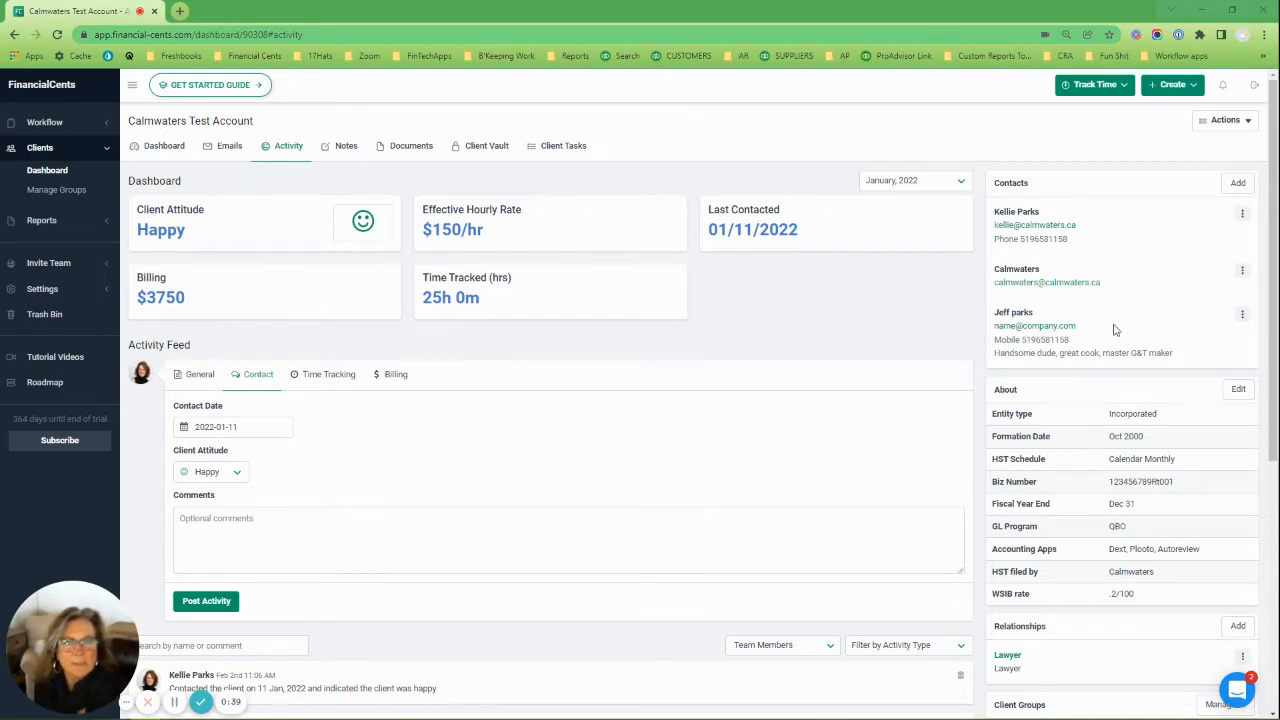
- Review the client's dashboard overview and the full list of client tasks, ending on the dashboard
left_click(171, 156)
left_click(166, 147)
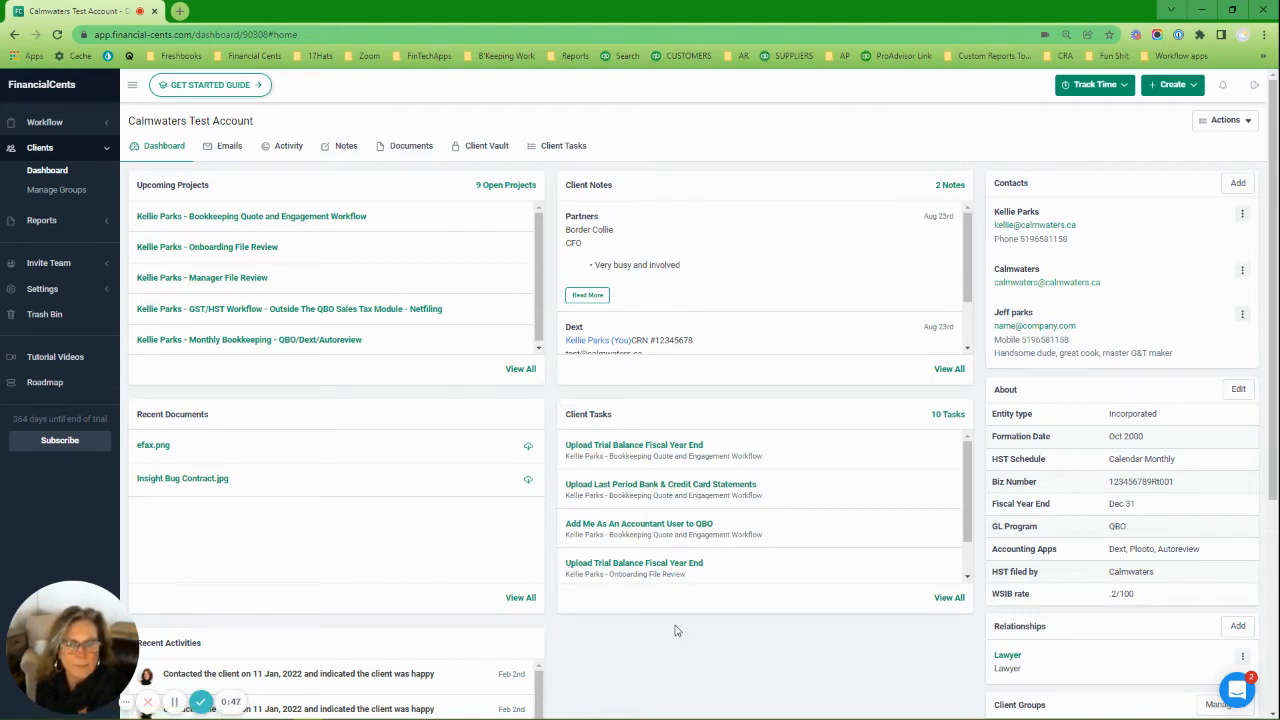
scroll(675, 630, "down", 2)
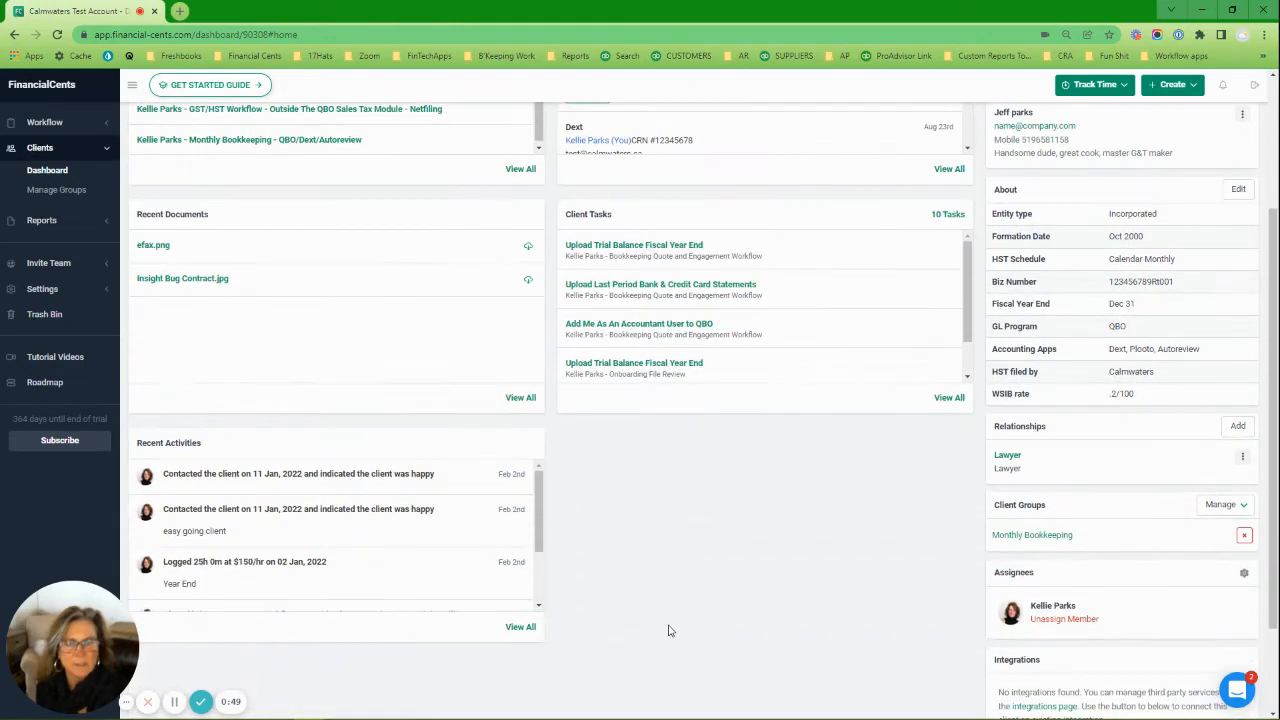
scroll(650, 618, "up", 2)
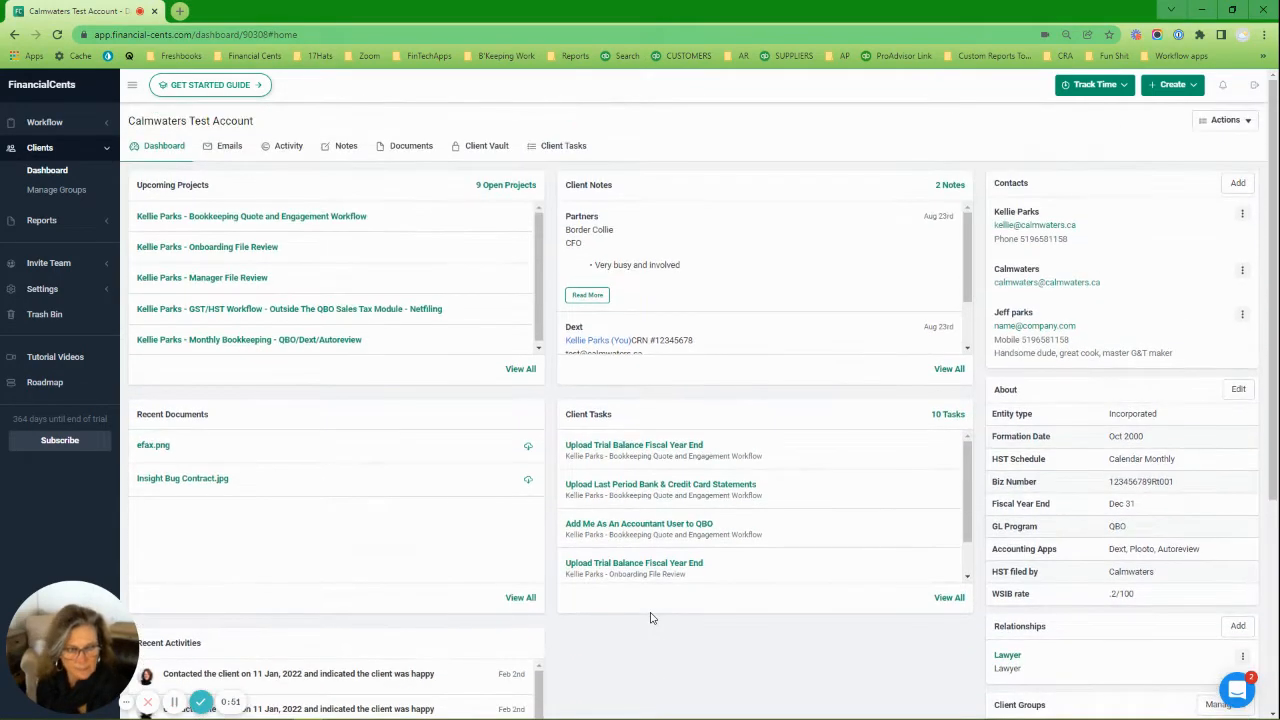
scroll(705, 265, "down", 1)
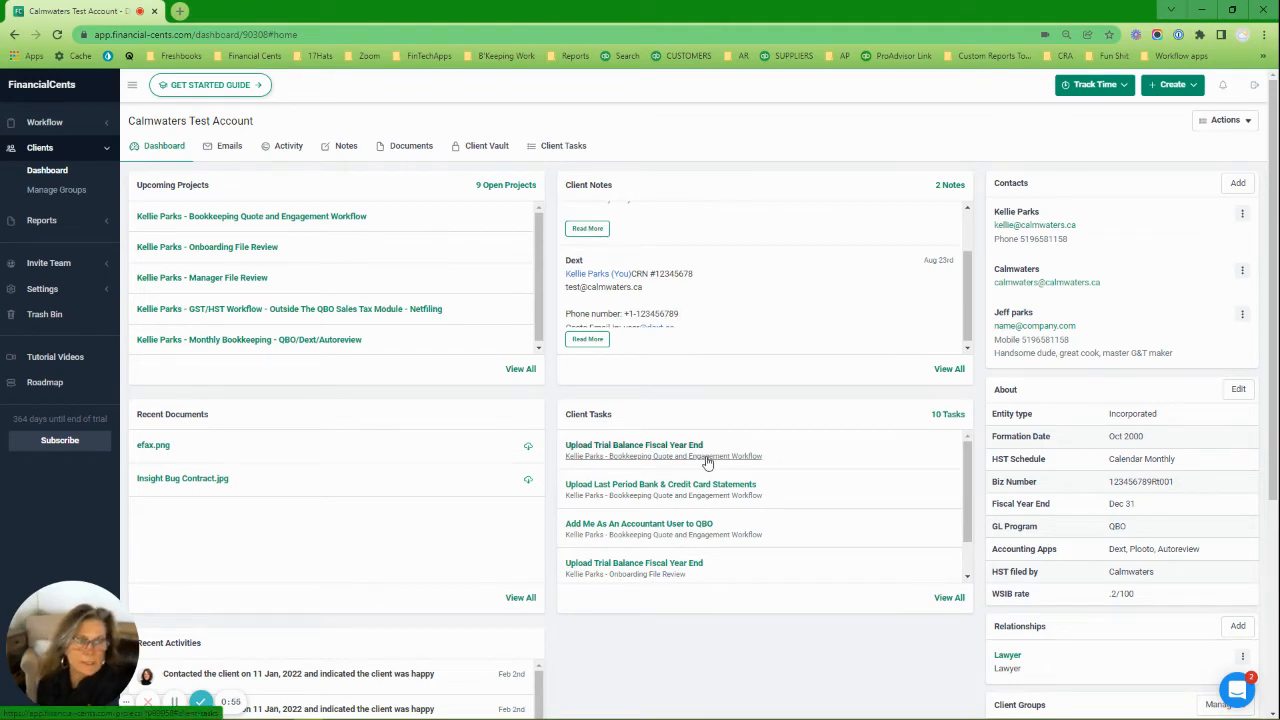
left_click(949, 415)
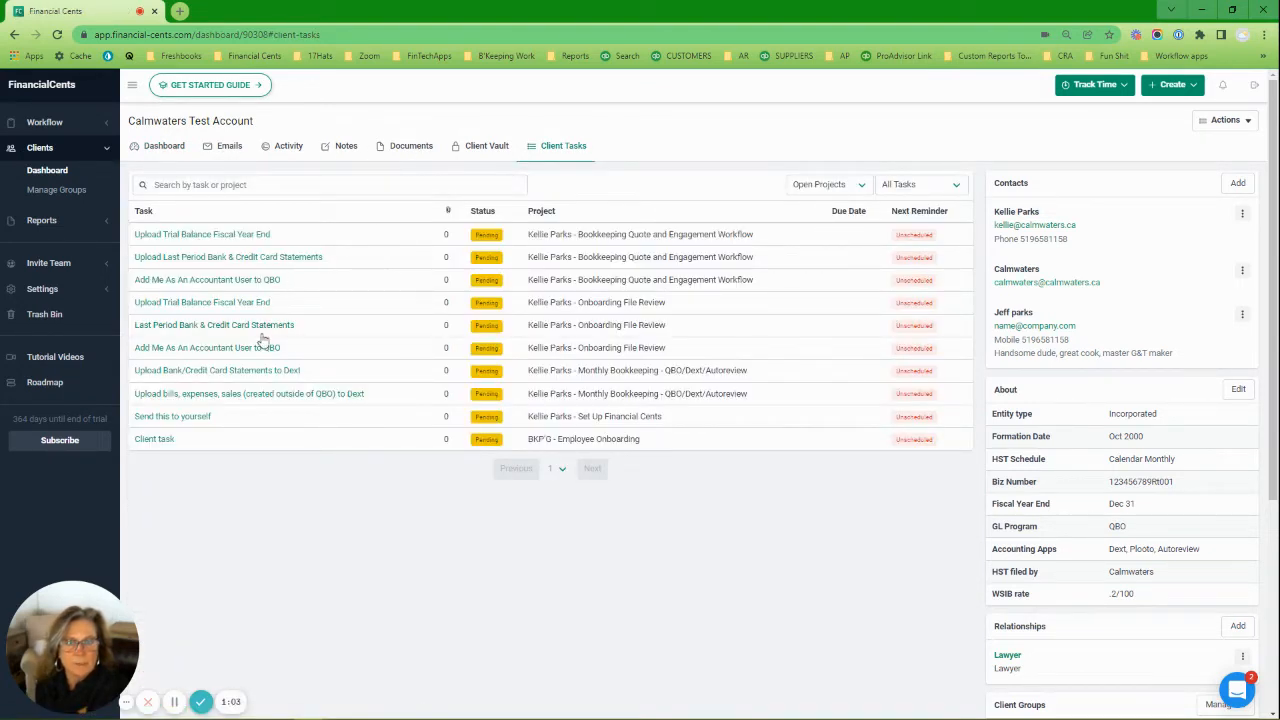
left_click(160, 147)
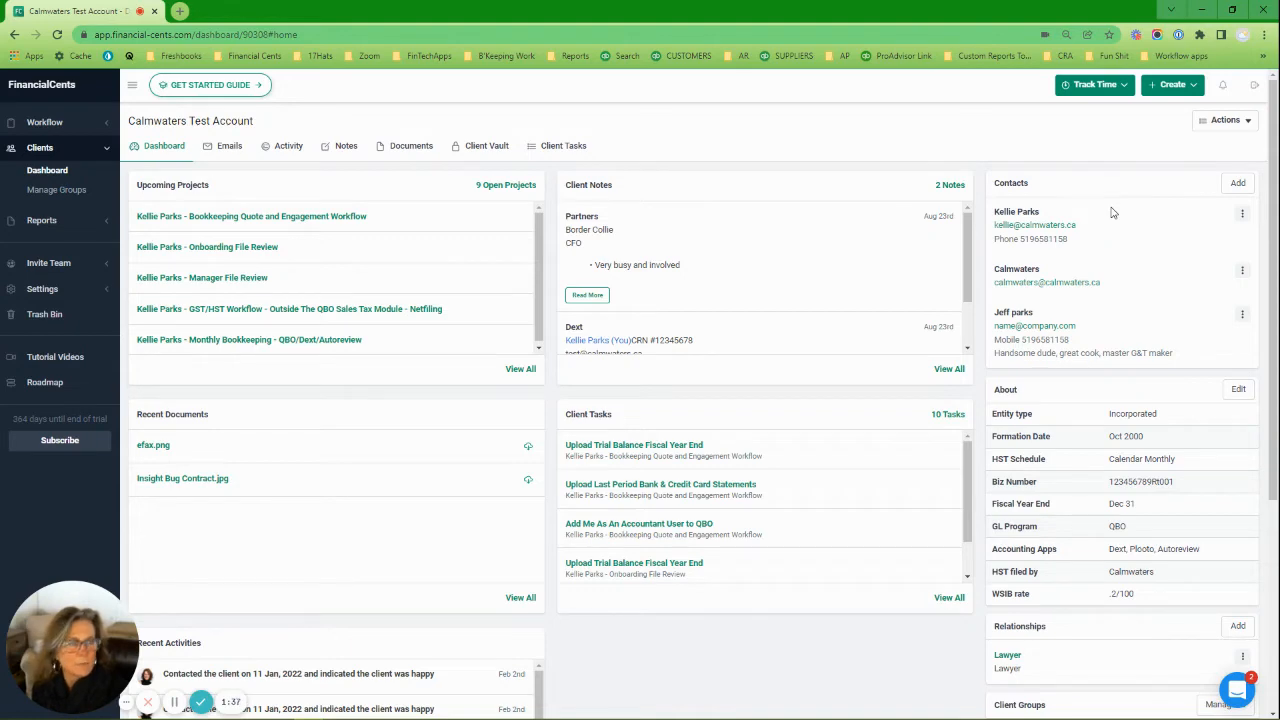
- Examine the client's editable About information and the options for managing its custom fields, leaving everything as is
scroll(1120, 240, "down", 1)
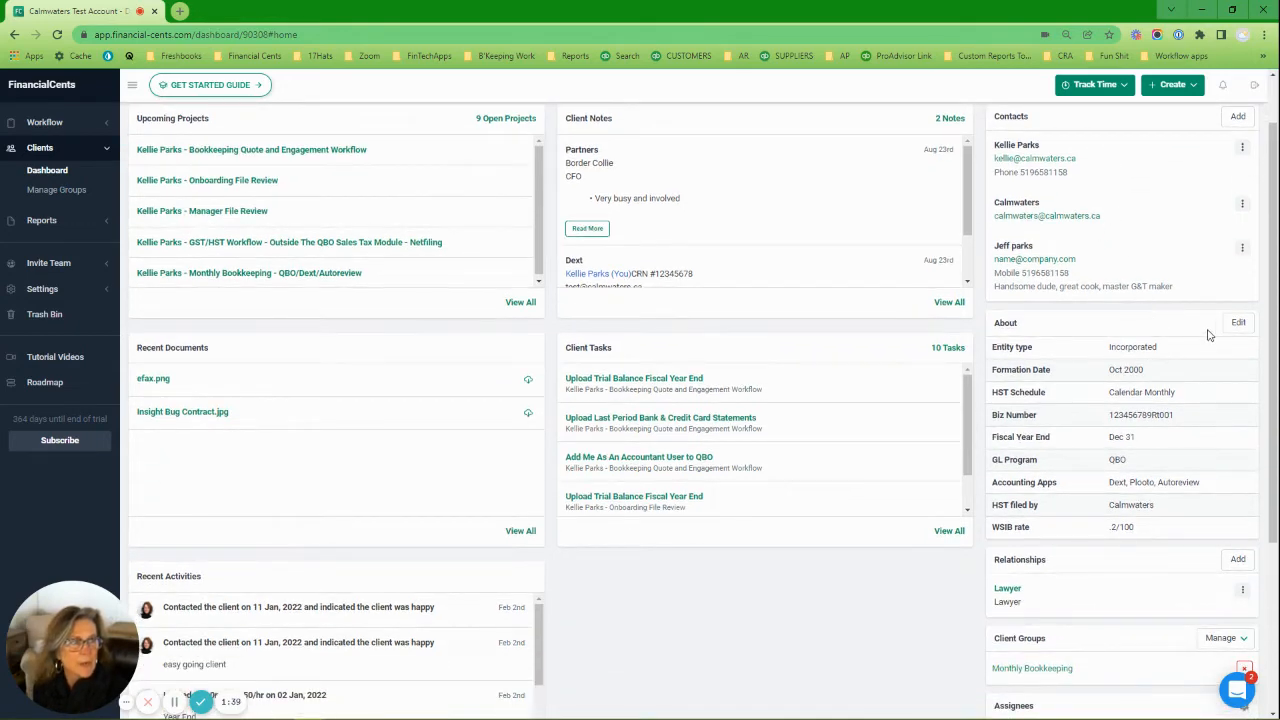
left_click(1238, 325)
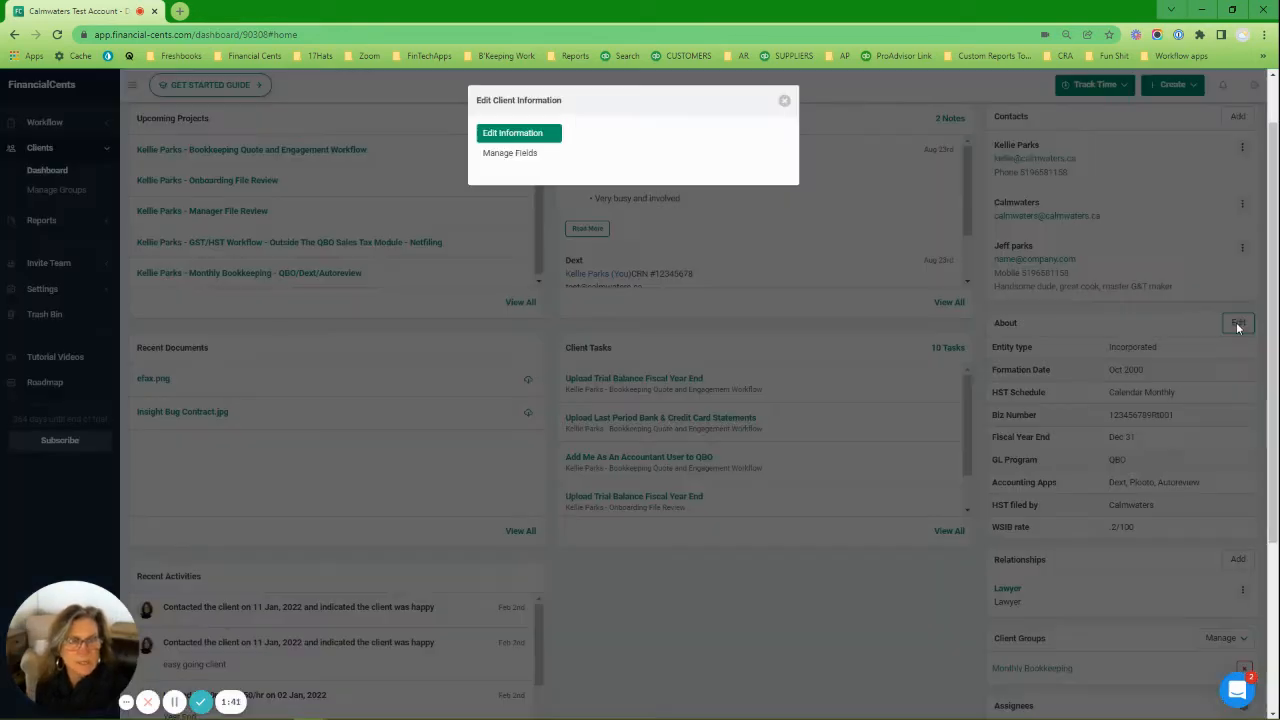
left_click(511, 136)
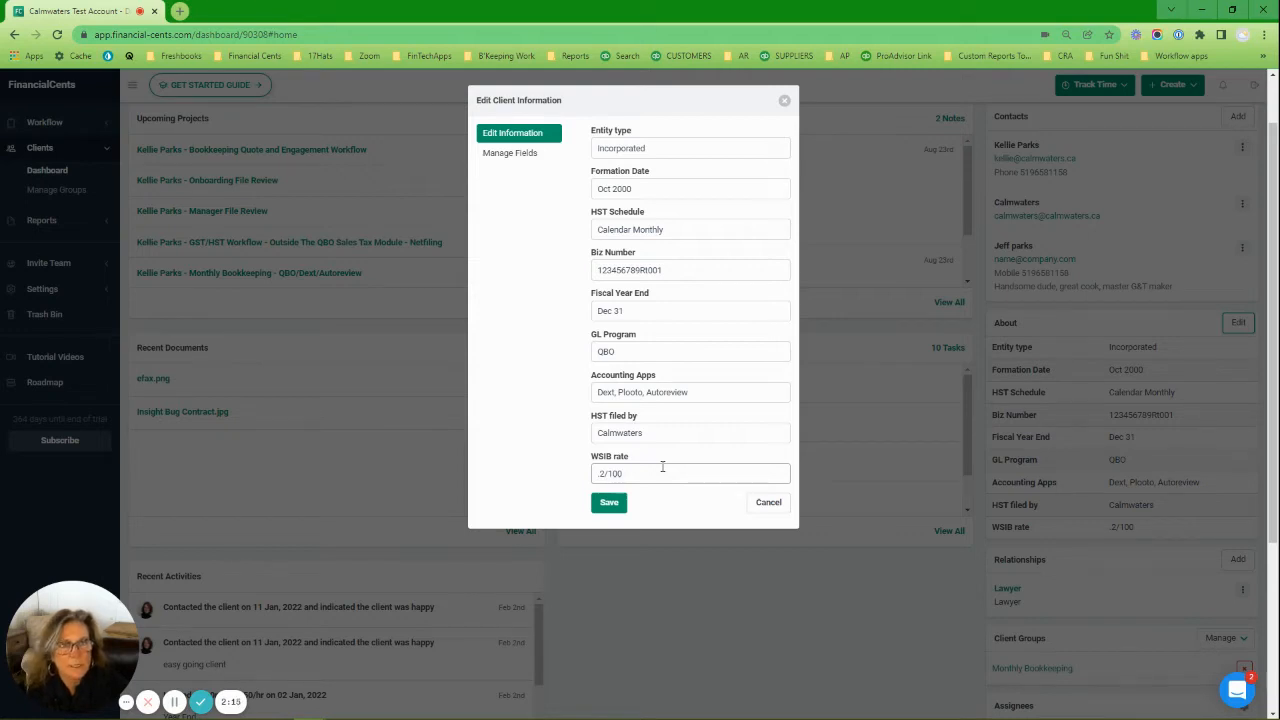
left_click(528, 153)
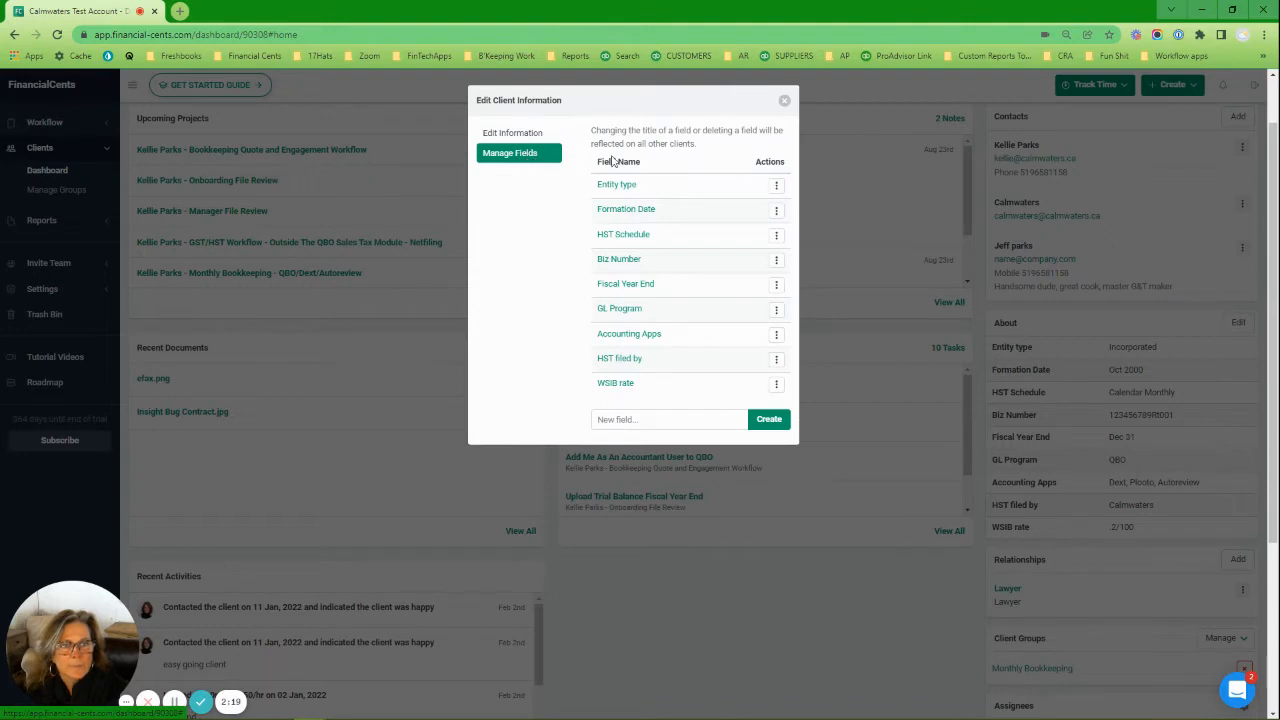
left_click(776, 385)
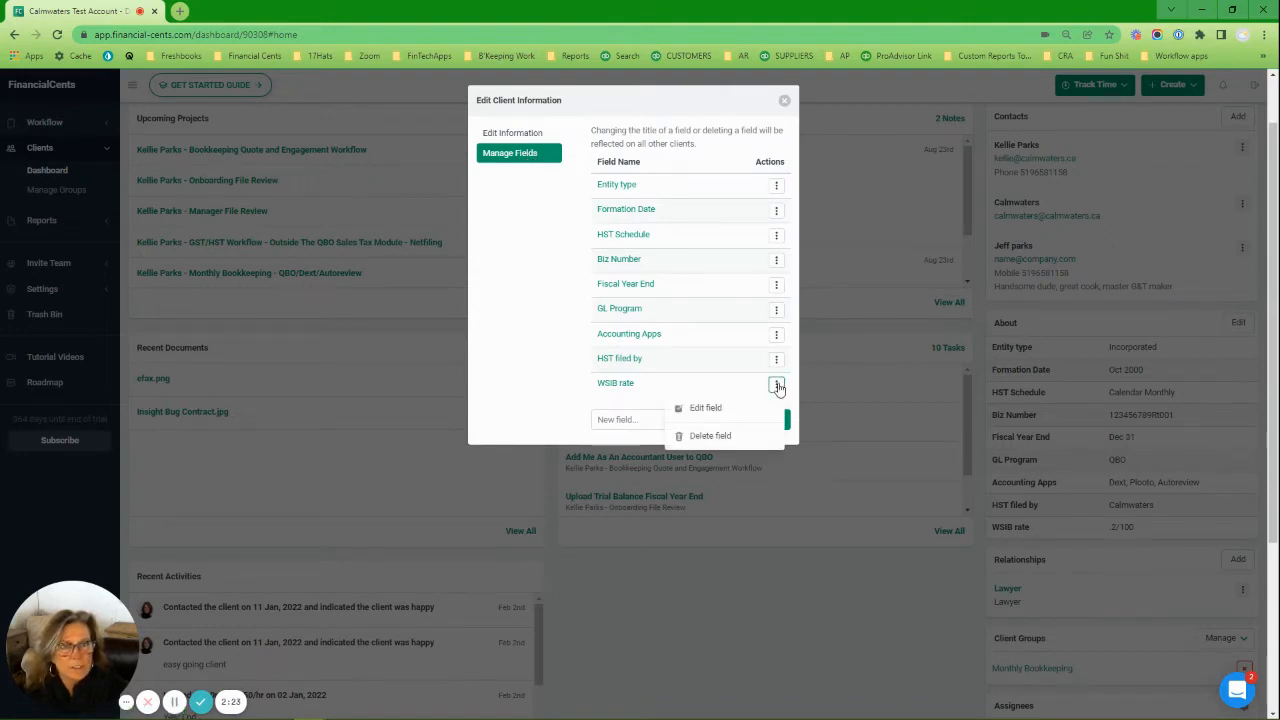
left_click(785, 104)
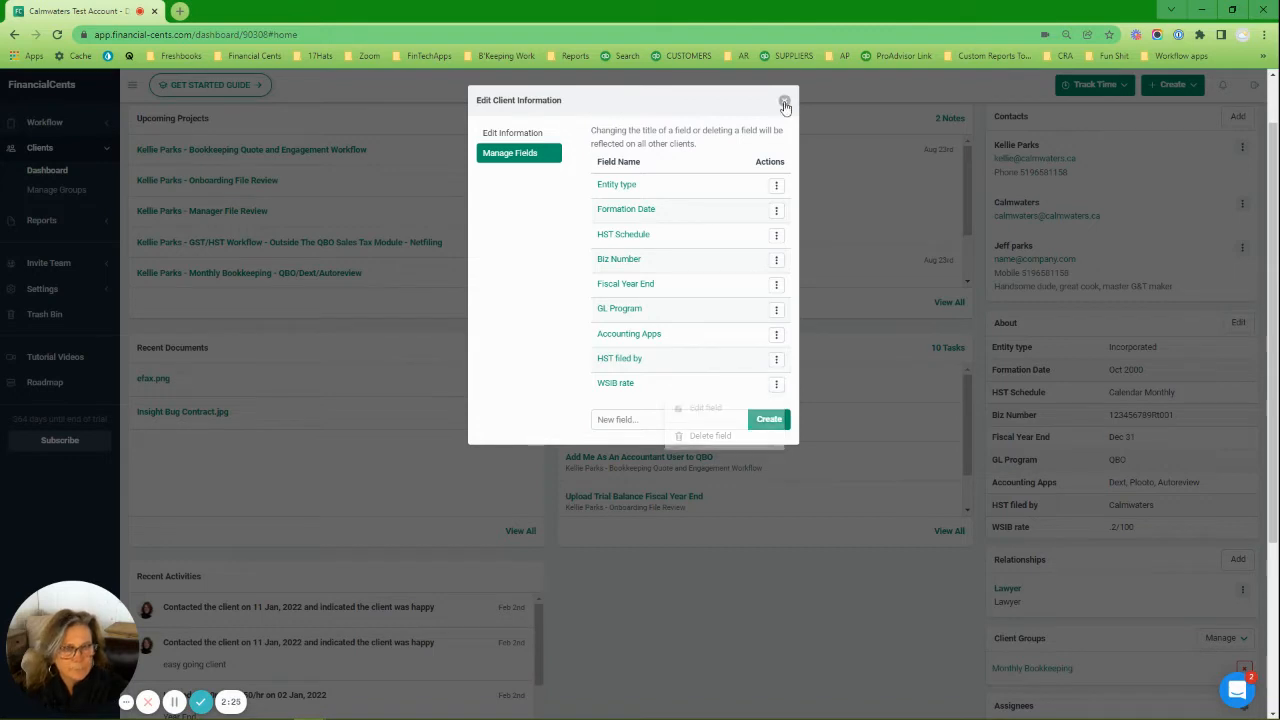
left_click(785, 104)
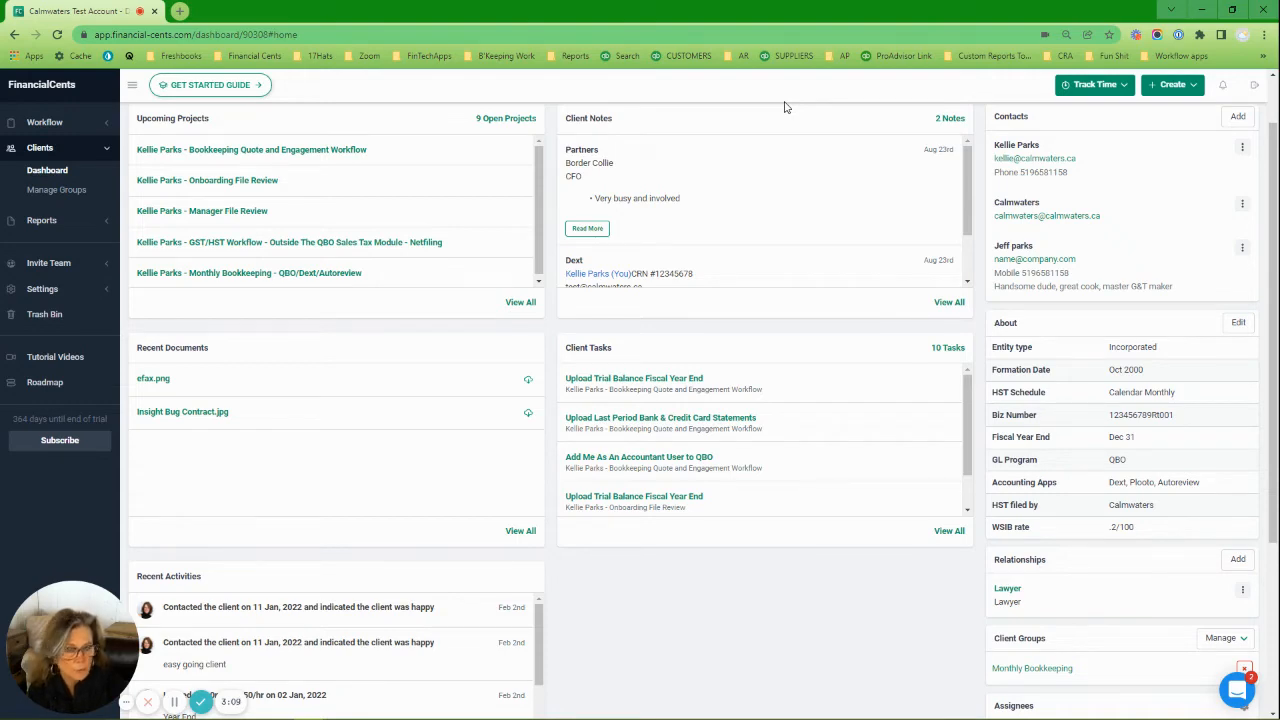
- Look over the relationships, client groups, assignees and integrations listed for the client
scroll(1108, 430, "down", 2)
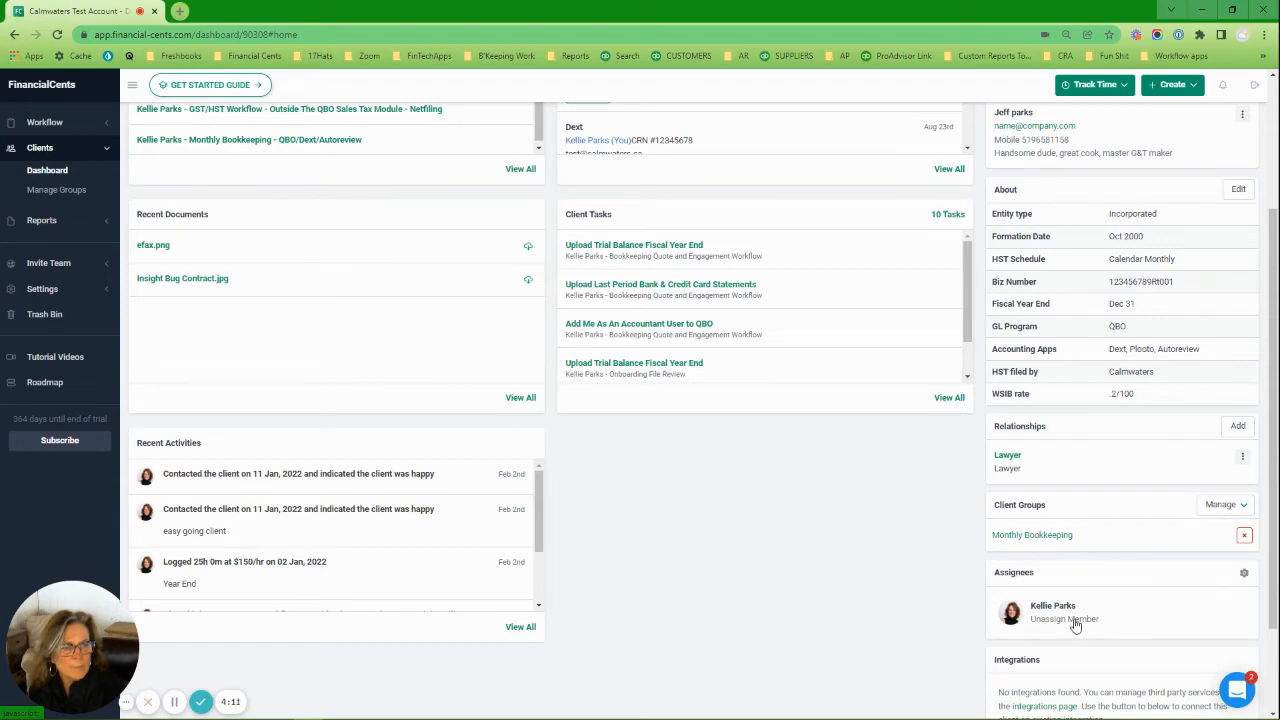
scroll(1075, 625, "down", 1)
scroll(1075, 625, "up", 2)
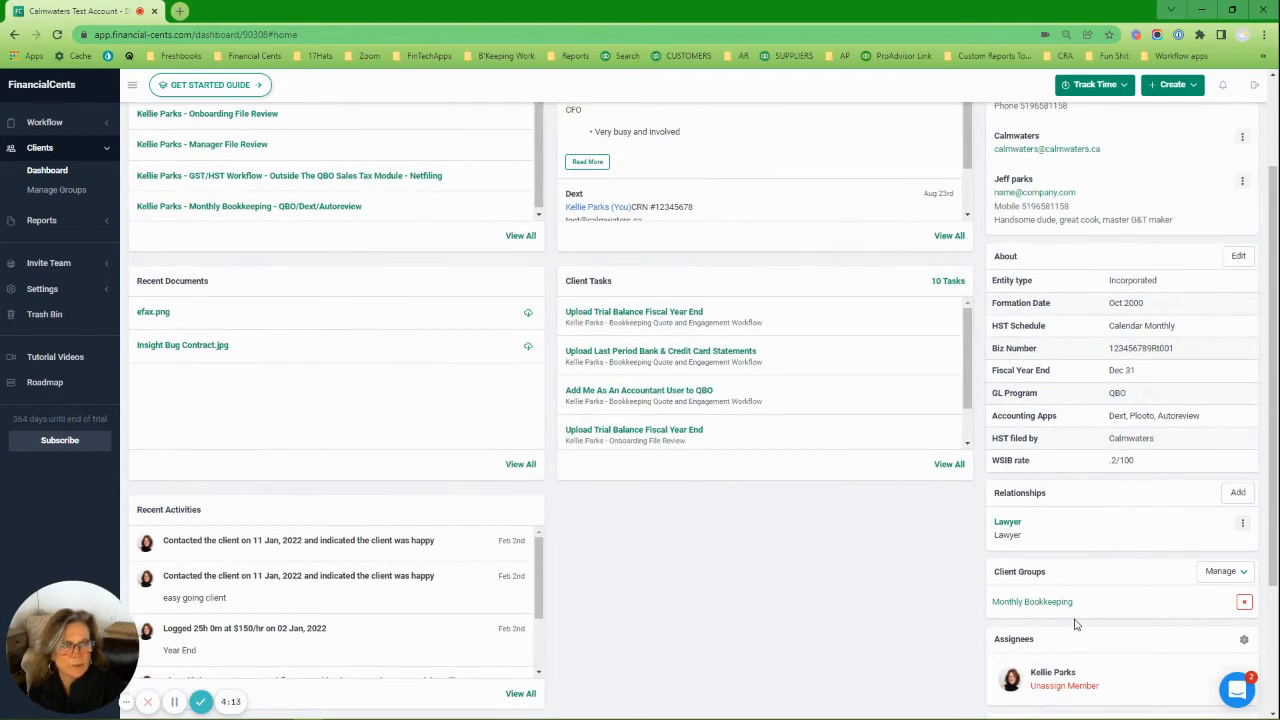
scroll(1075, 625, "up", 2)
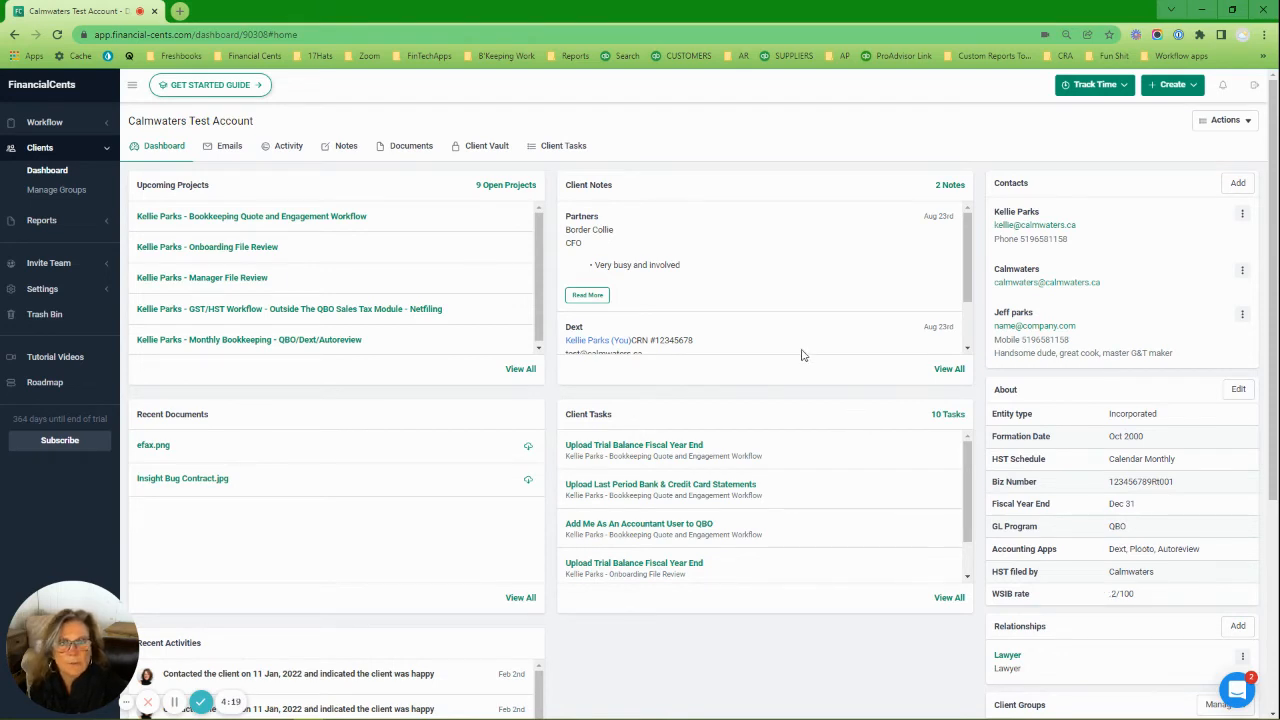
- Examine the client's activity forms for contact, time tracking and billing, and the months available for the activity dashboard
left_click(285, 151)
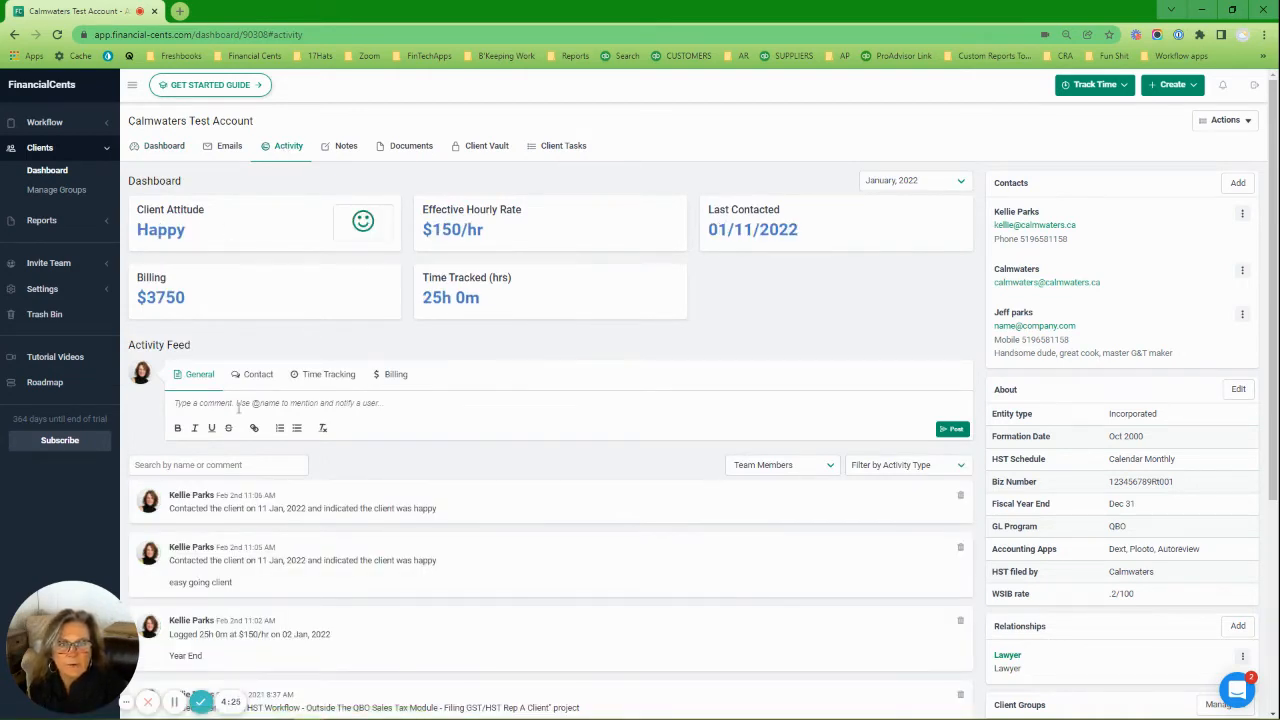
left_click(253, 376)
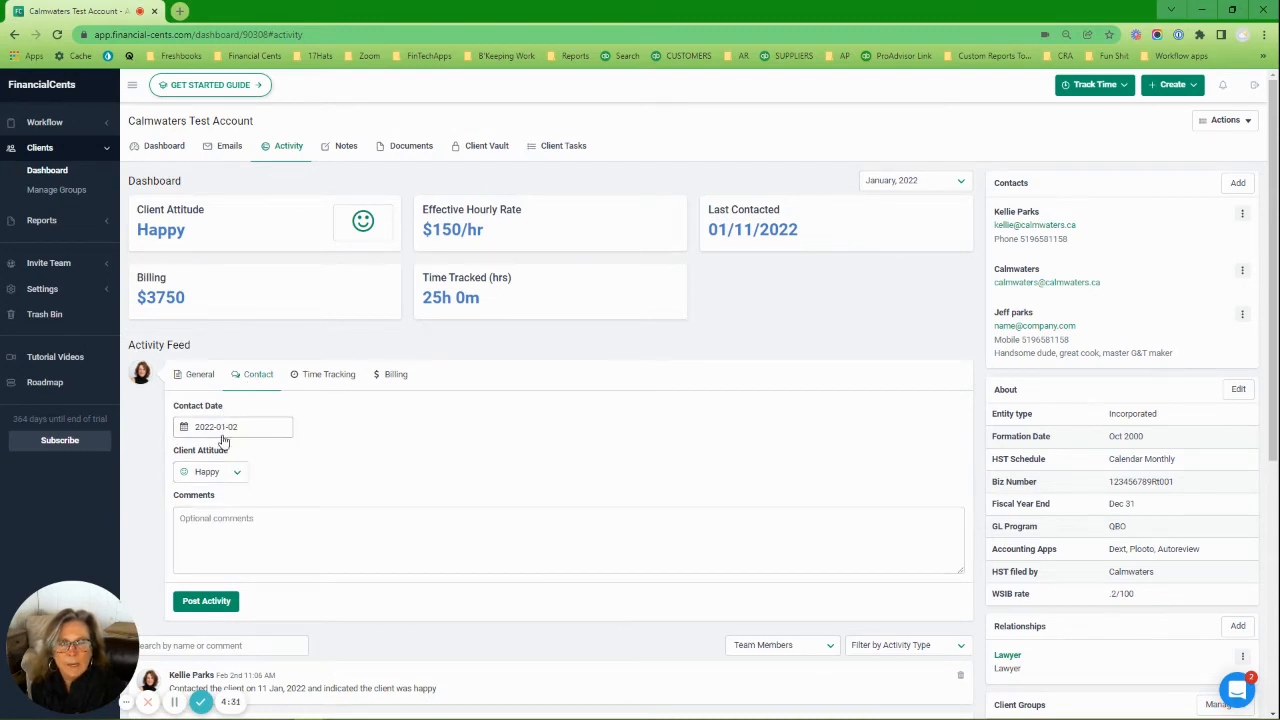
left_click(334, 384)
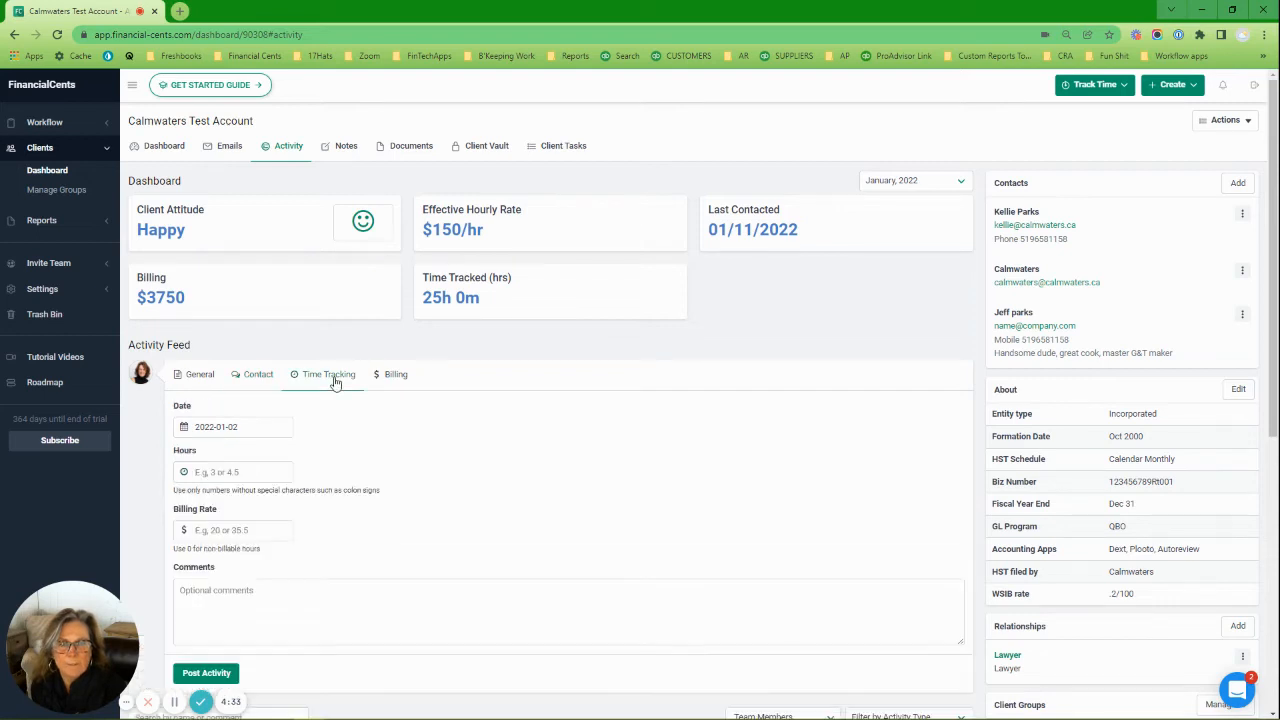
left_click(398, 380)
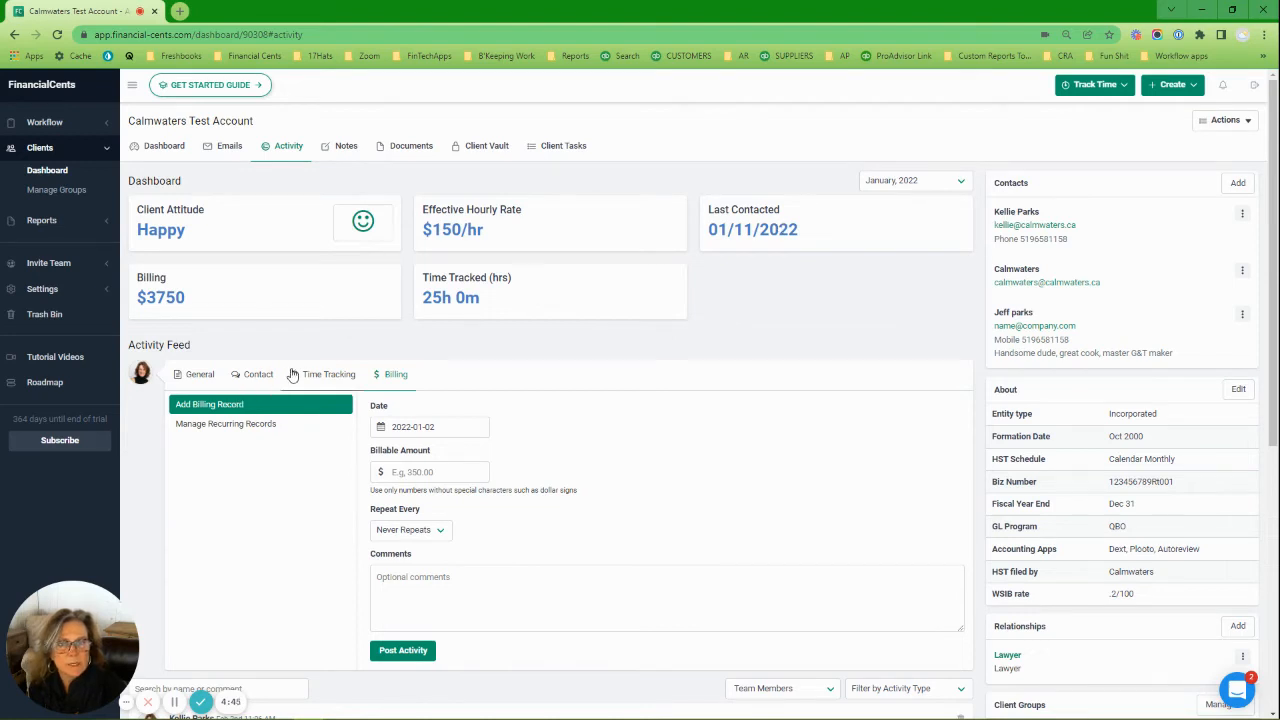
left_click(888, 183)
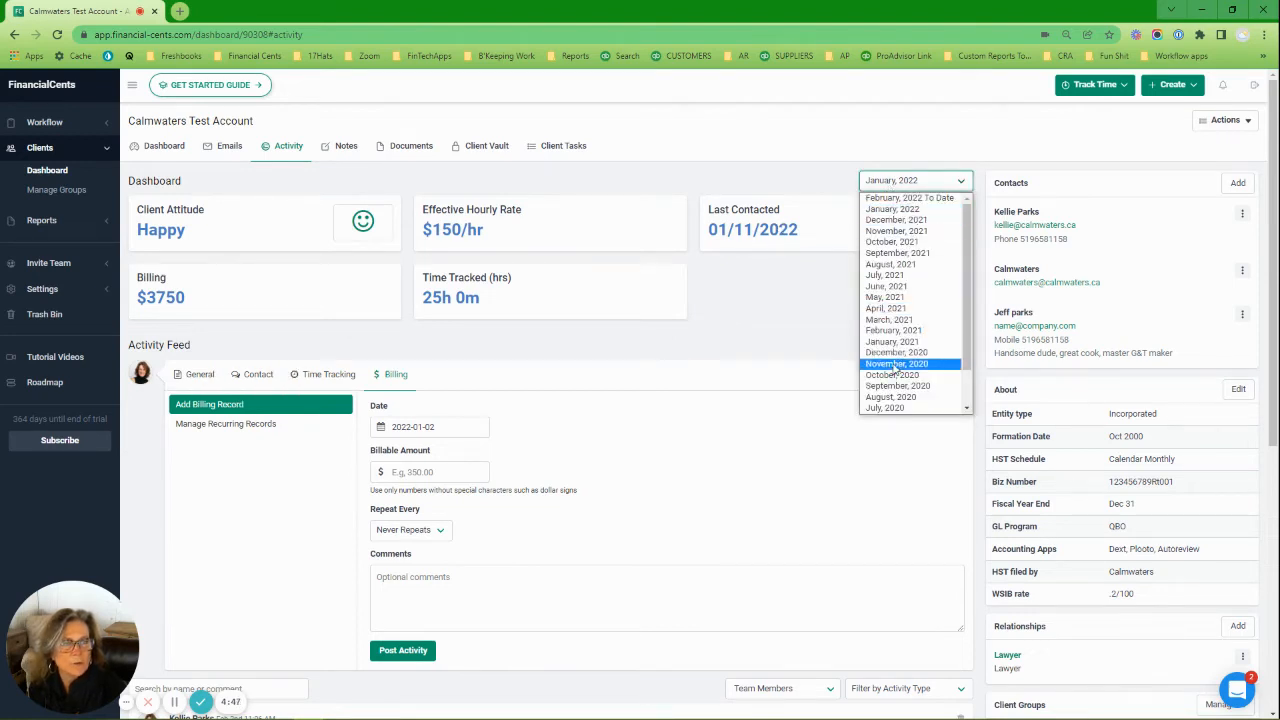
left_click(677, 142)
- Read through the logged entries in the client's activity feed
scroll(597, 414, "down", 3)
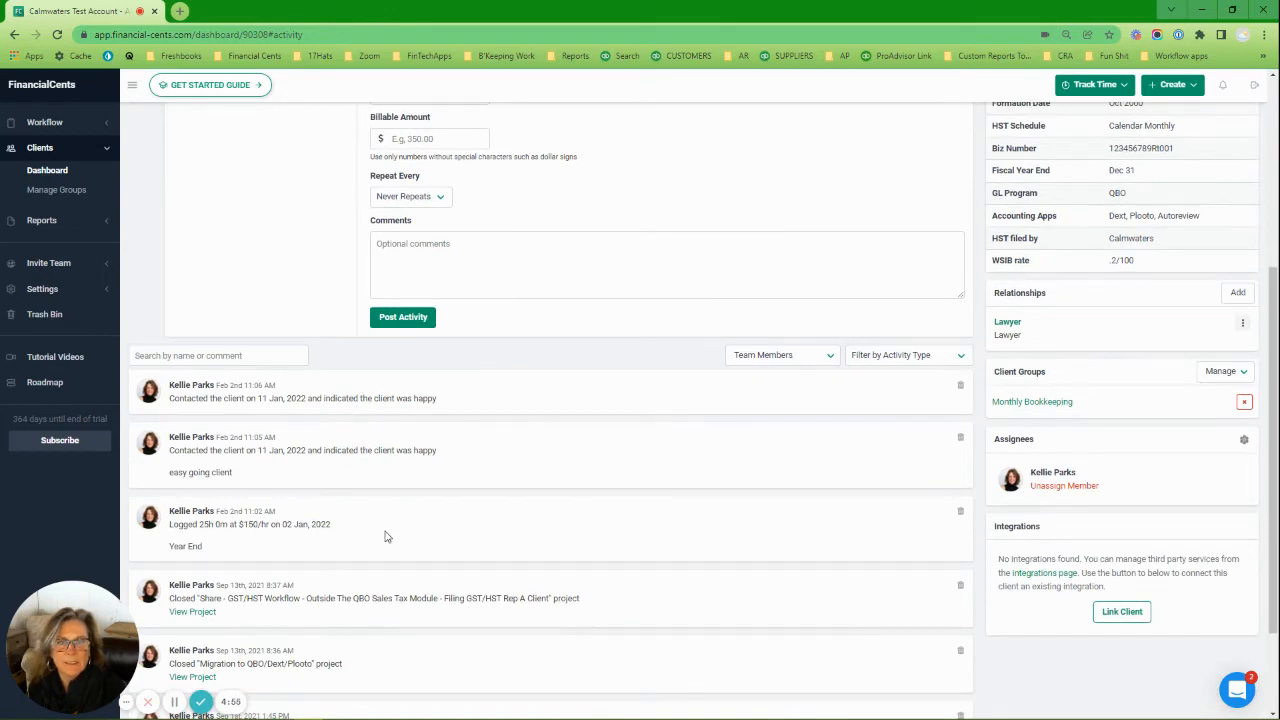
scroll(390, 535, "down", 1)
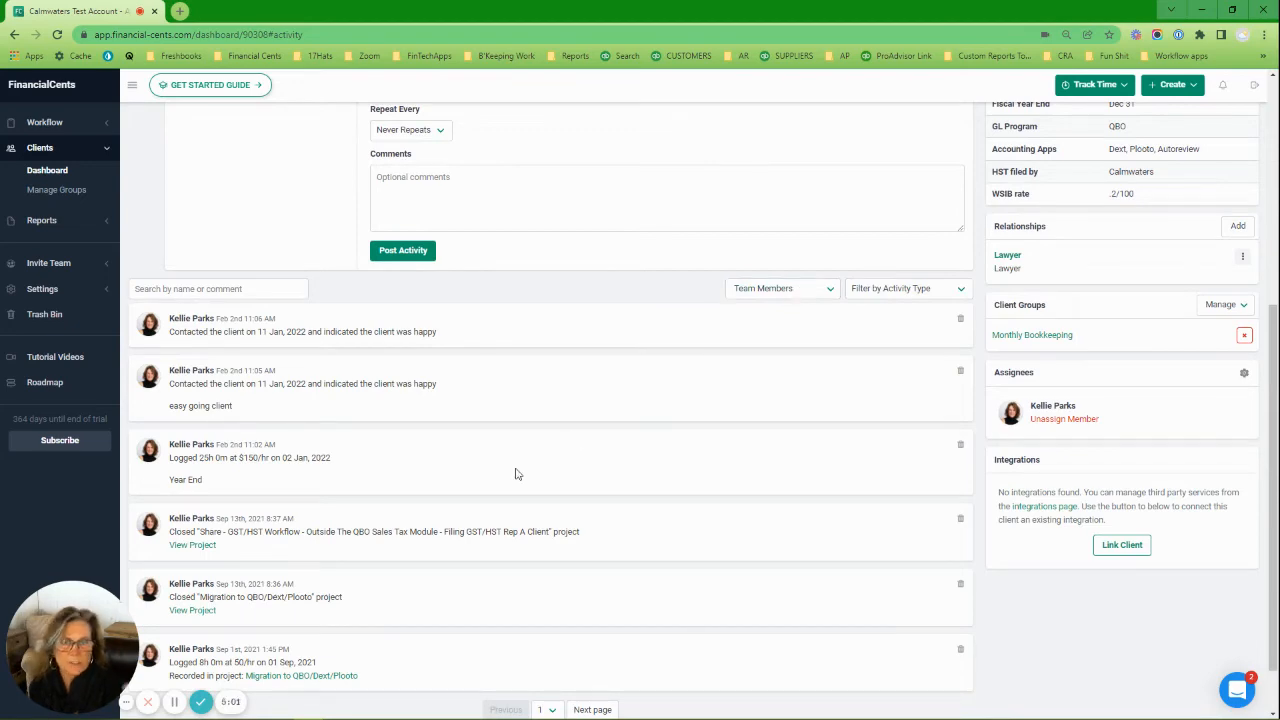
scroll(512, 477, "up", 2)
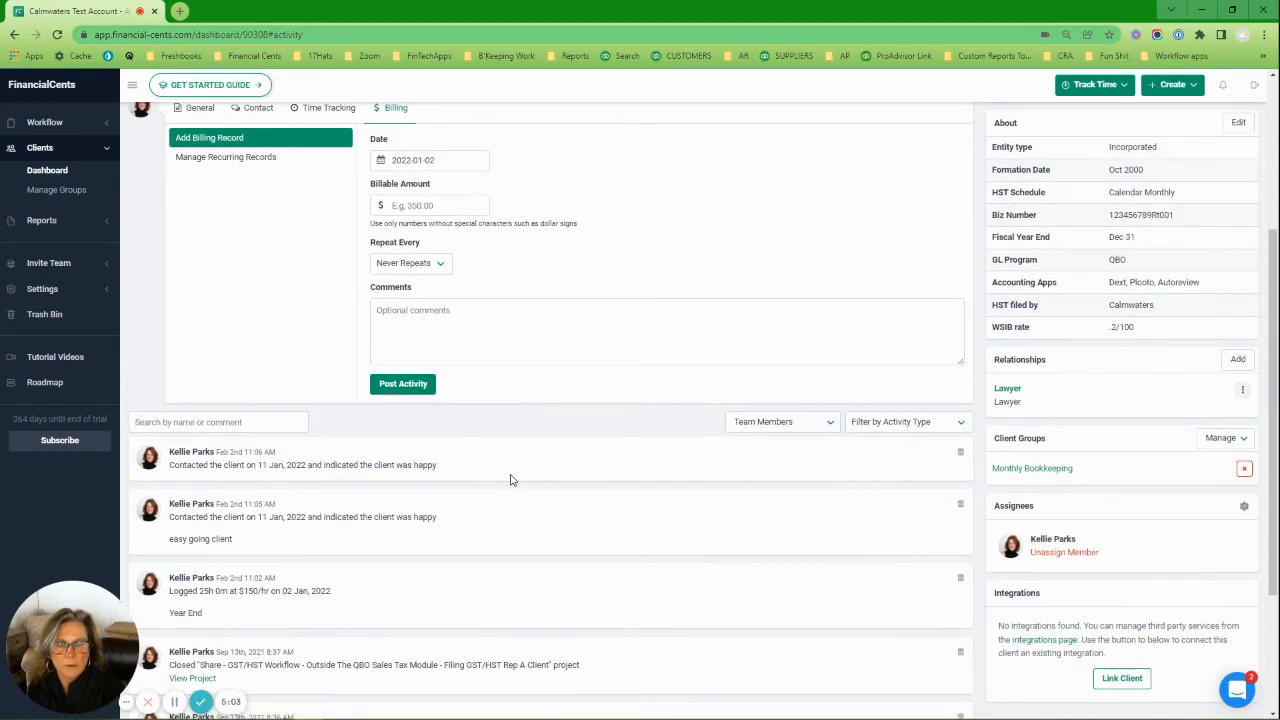
scroll(511, 480, "up", 4)
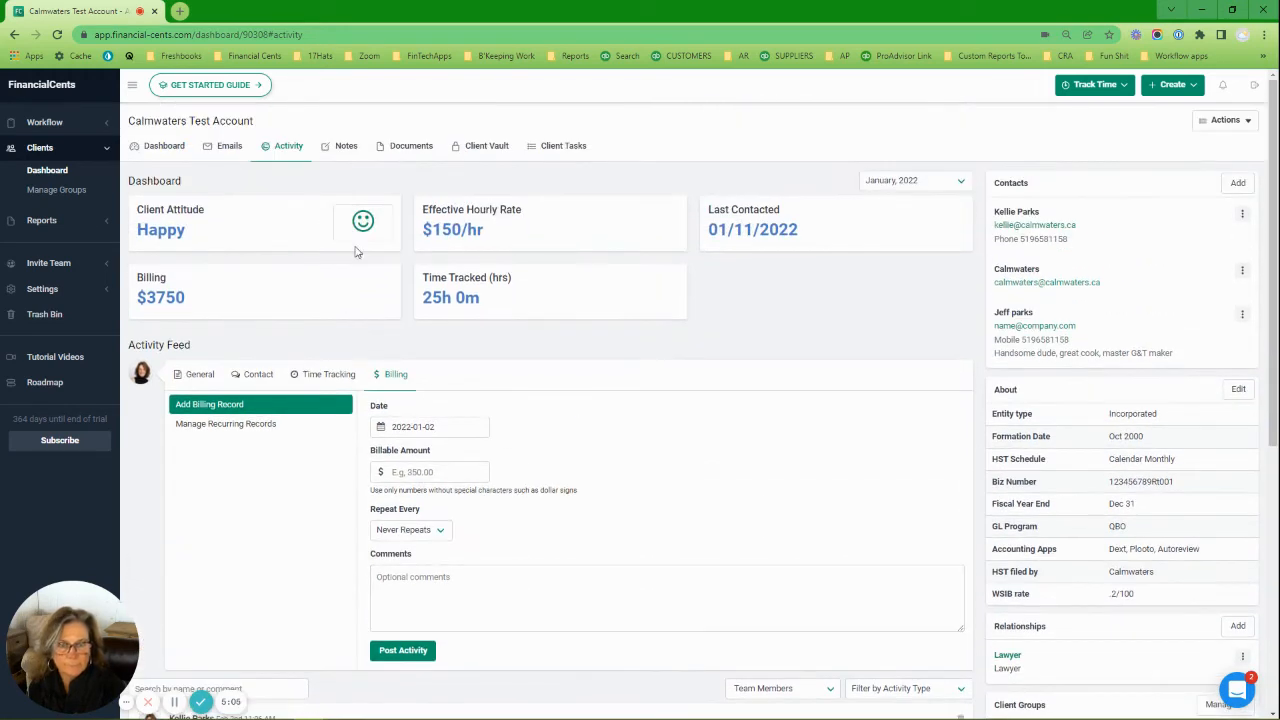
- Look at the client's saved notes and compare them with the documents area
left_click(341, 147)
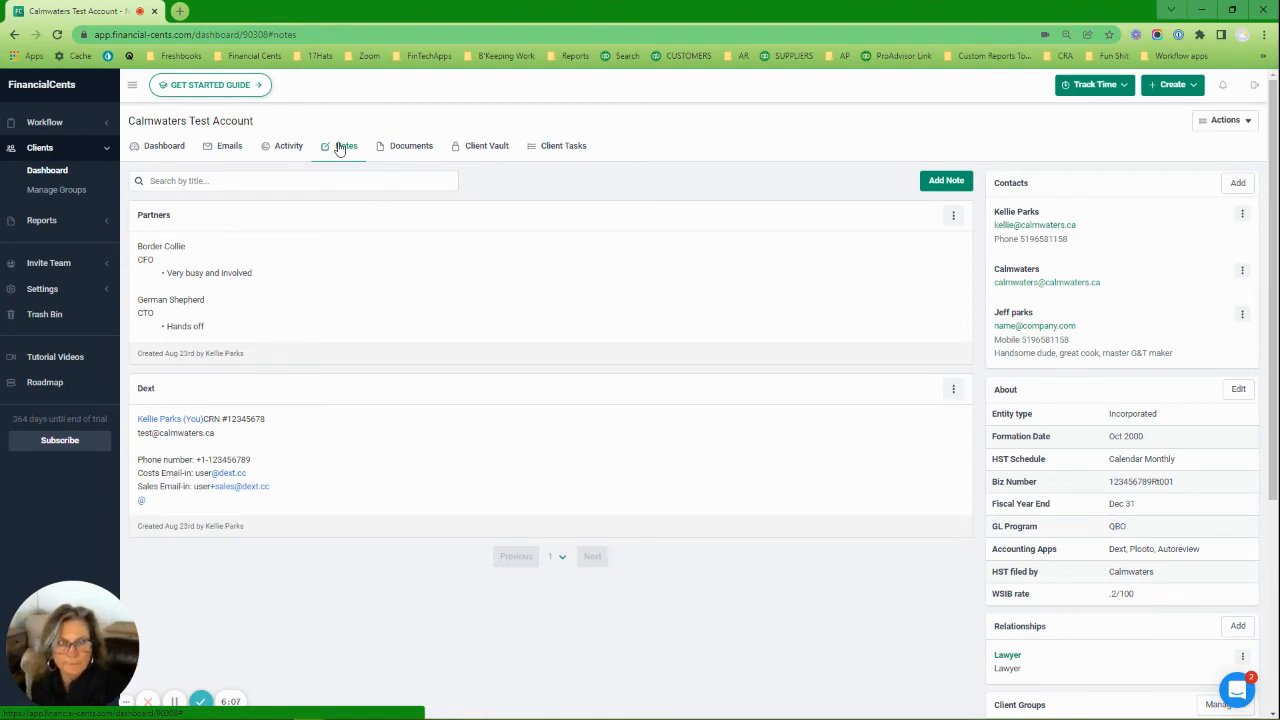
left_click(411, 148)
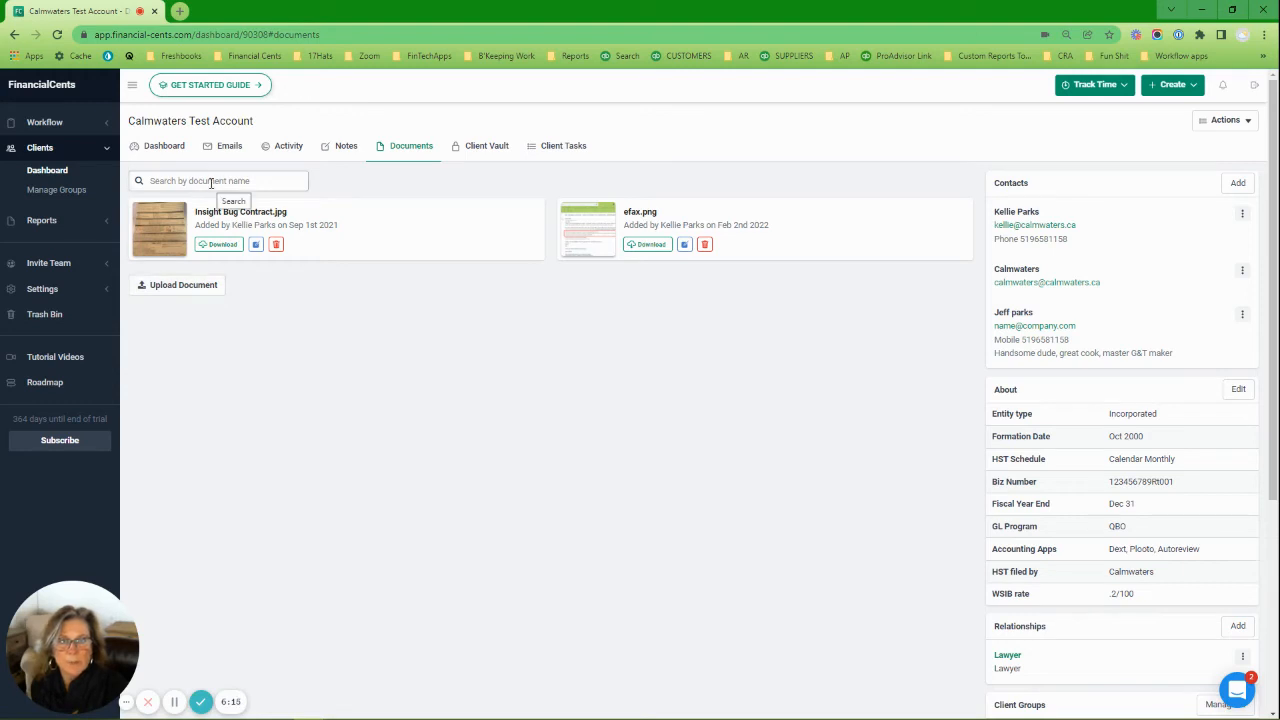
left_click(344, 155)
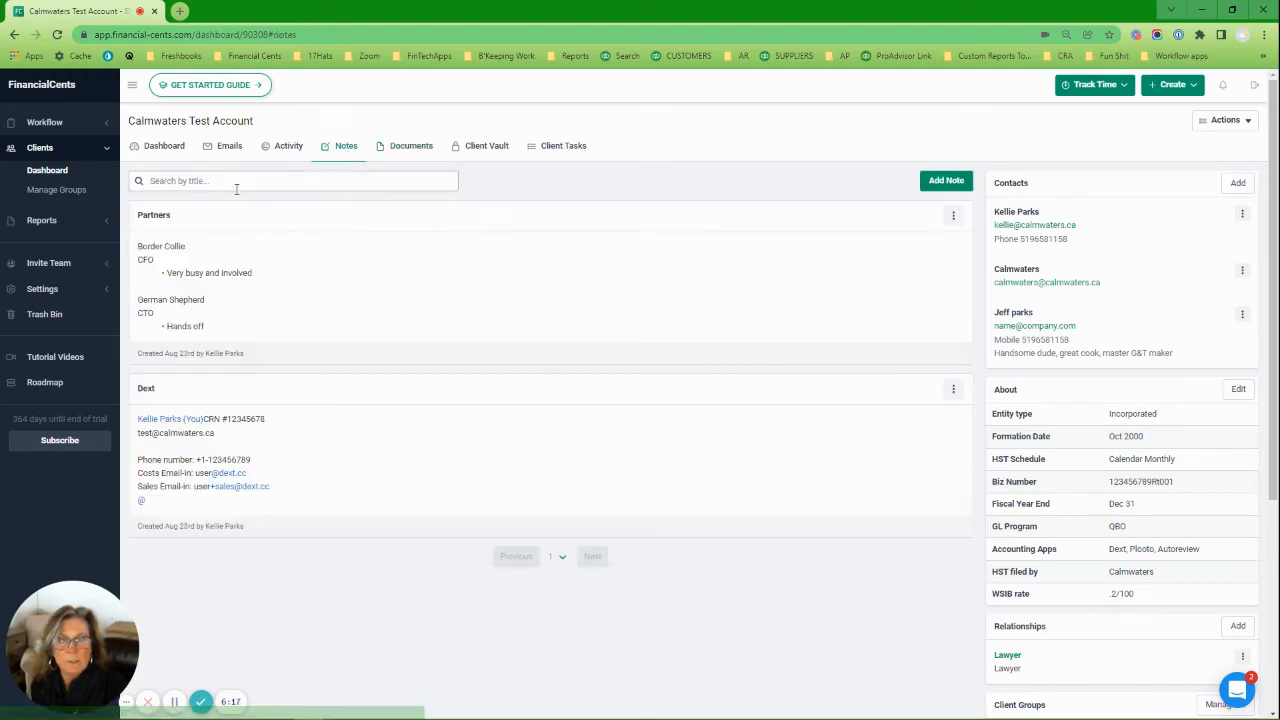
- Upload the negative PCR file from the Desktop to the client's documents and open its name for editing
left_click(412, 147)
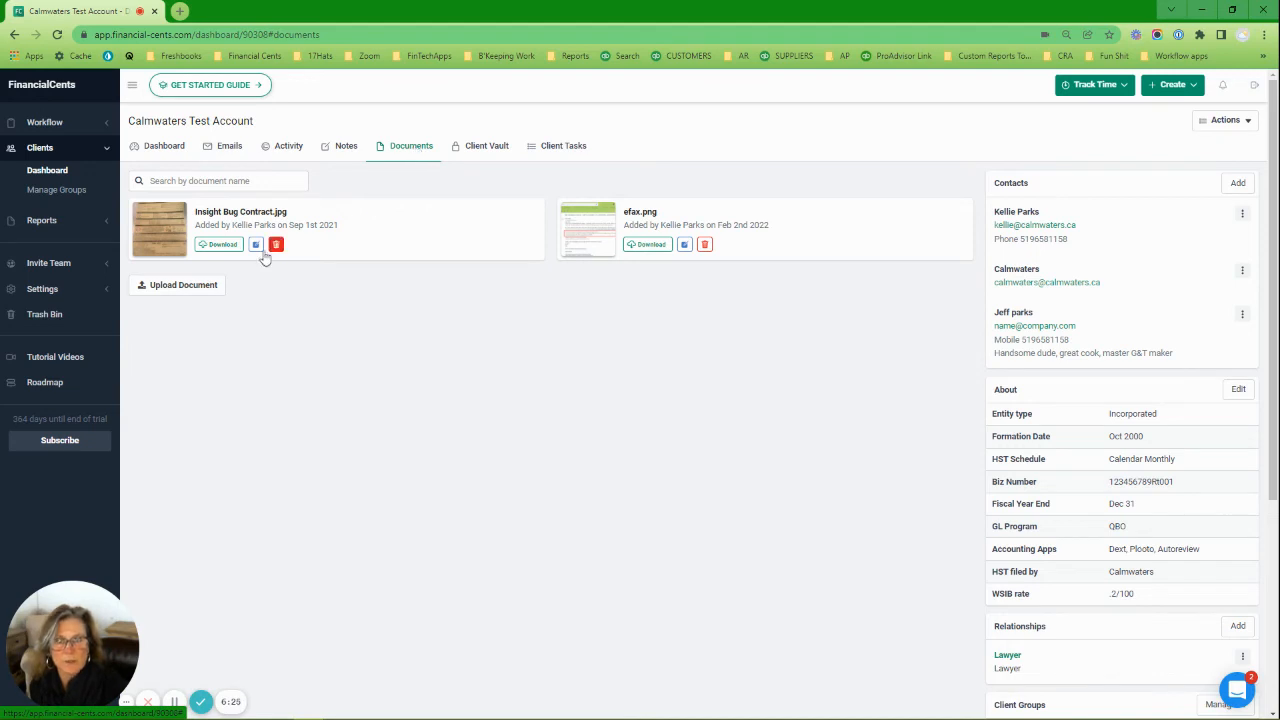
left_click(198, 292)
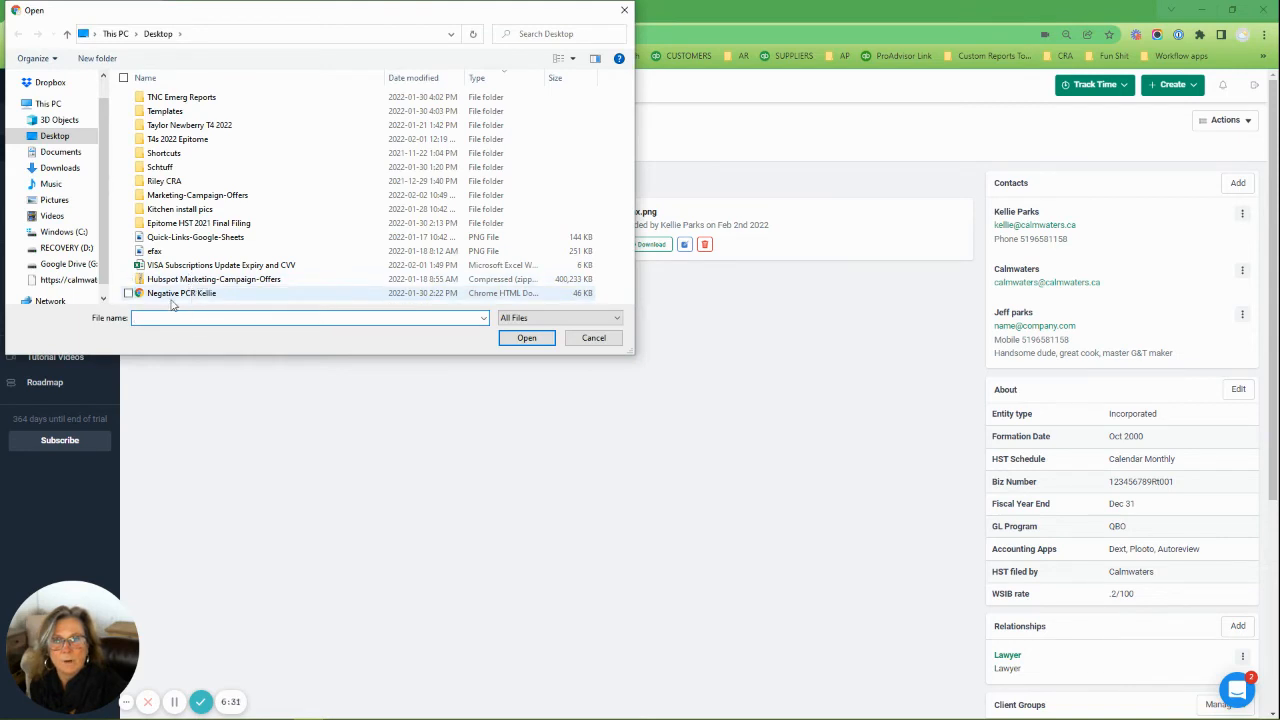
left_click(173, 294)
left_click(527, 338)
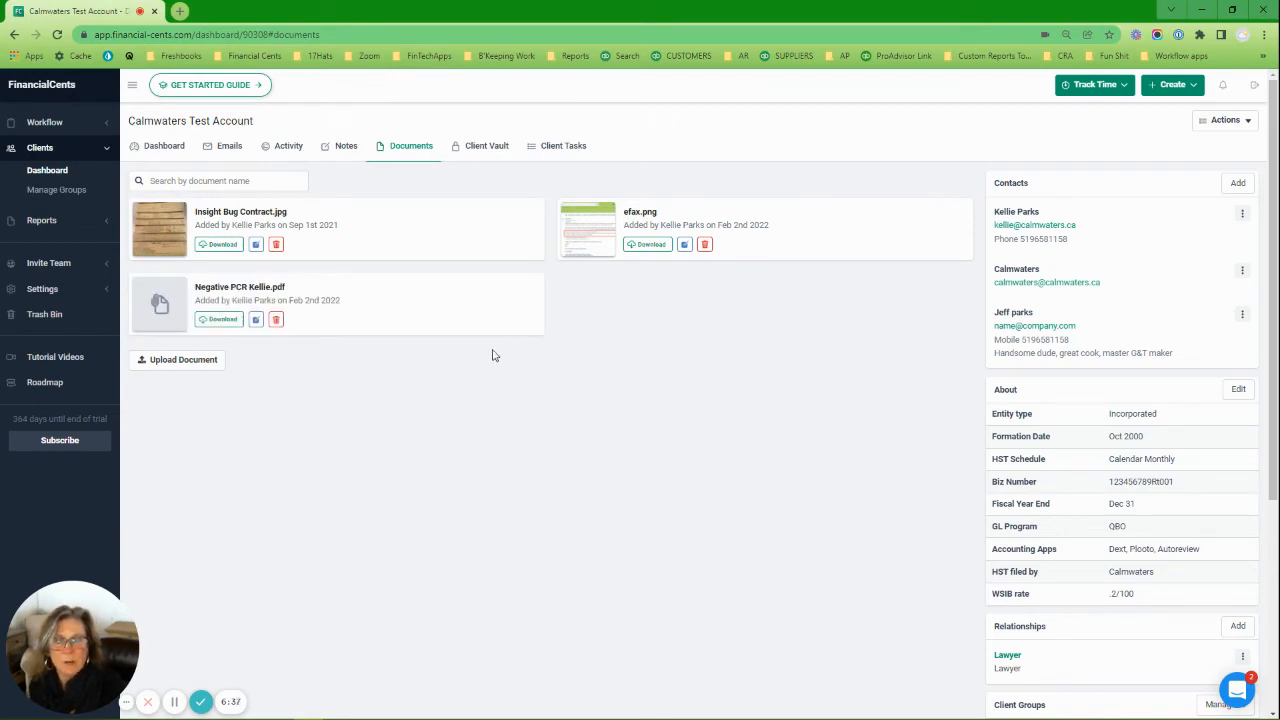
left_click(256, 320)
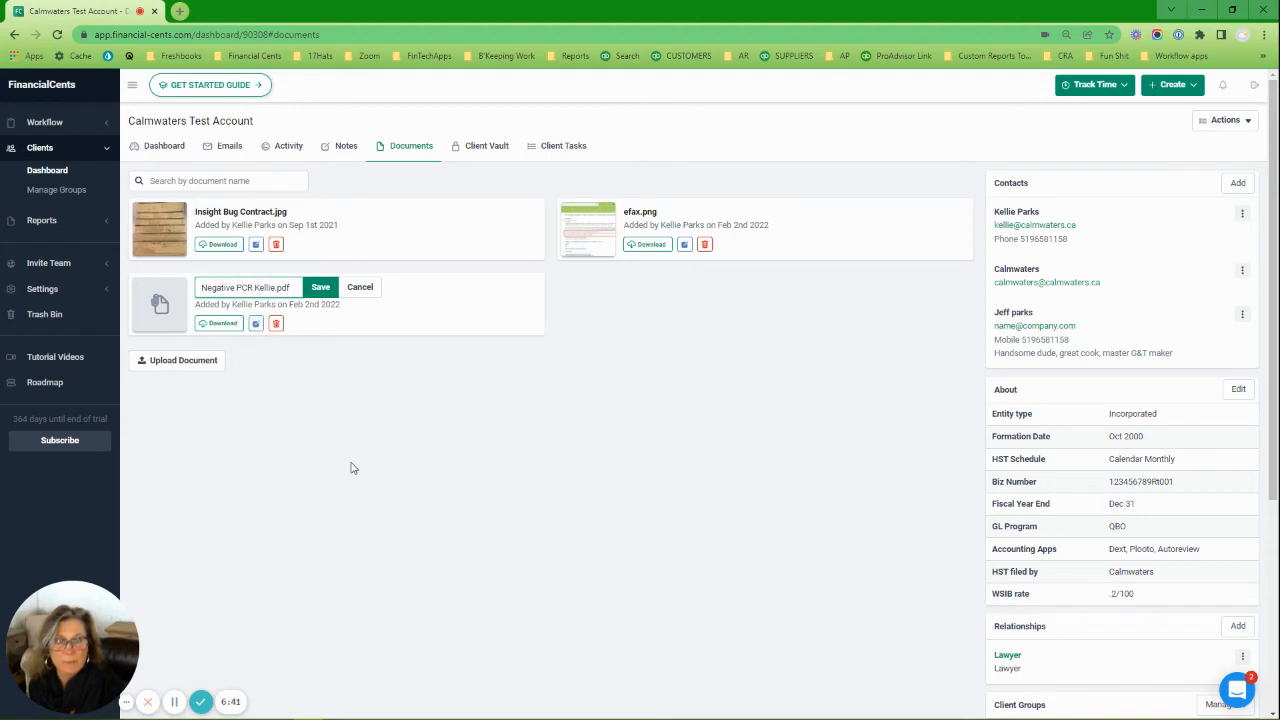
- Reveal the stored information of the Scotia Bank and Demo Record entries in the client vault
left_click(490, 147)
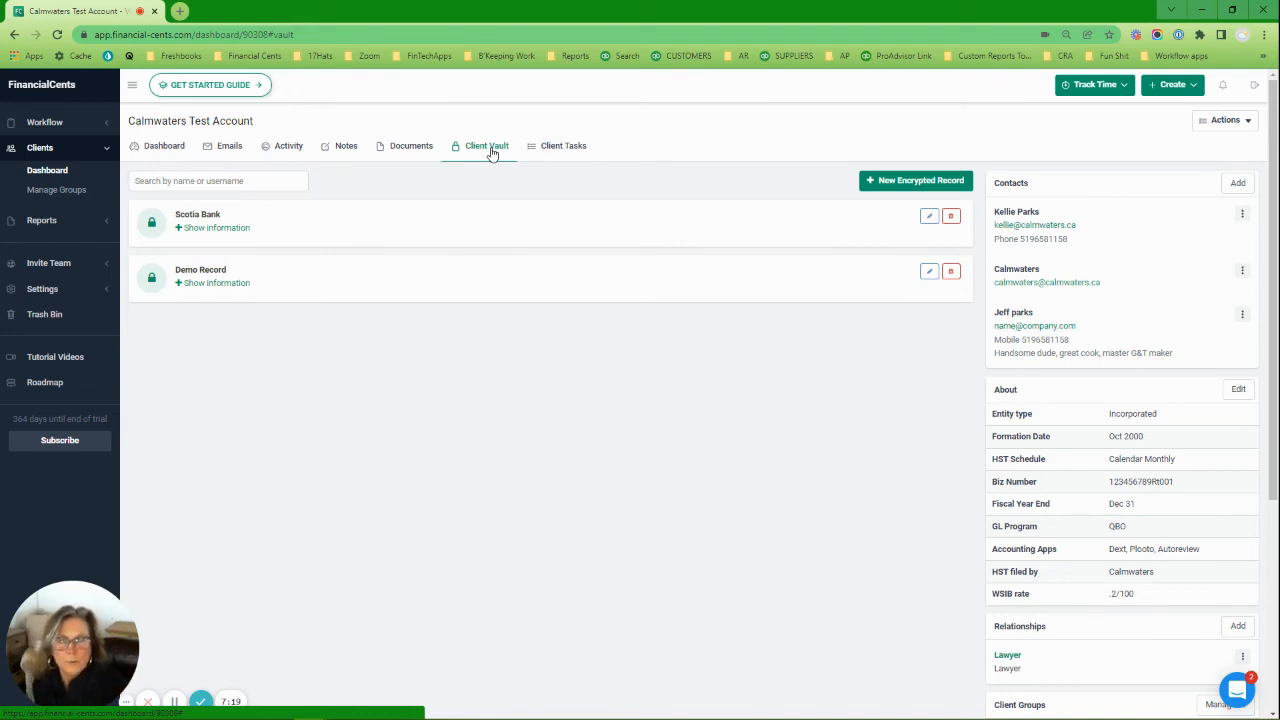
left_click(213, 228)
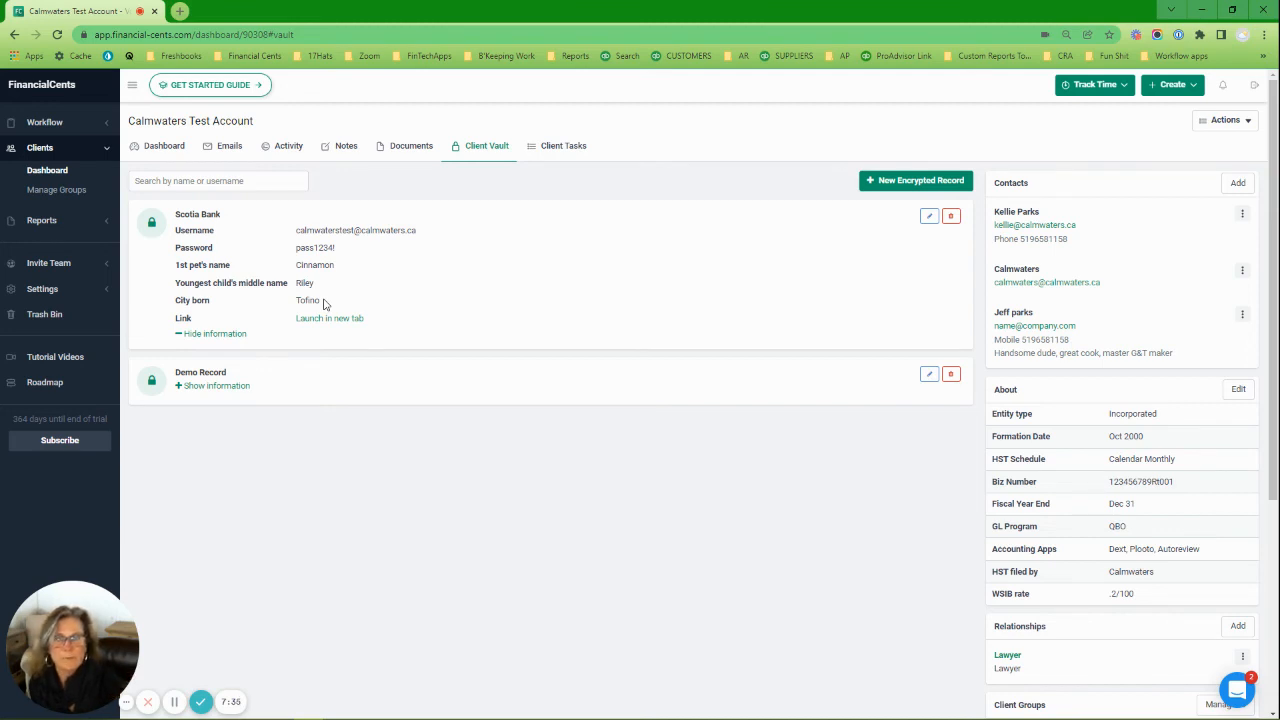
left_click(229, 386)
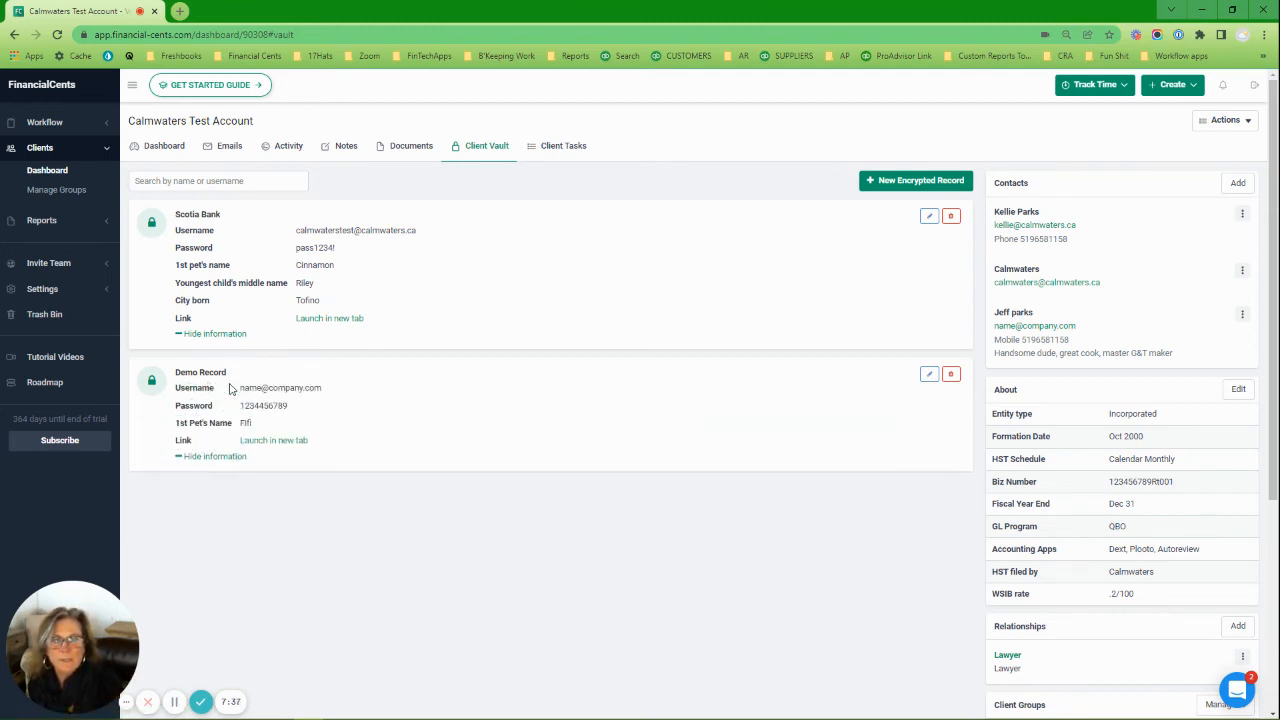
- Open the Demo Record vault entry for editing, check its encrypted fields and save it
scroll(240, 400, "down", 1)
left_click(924, 306)
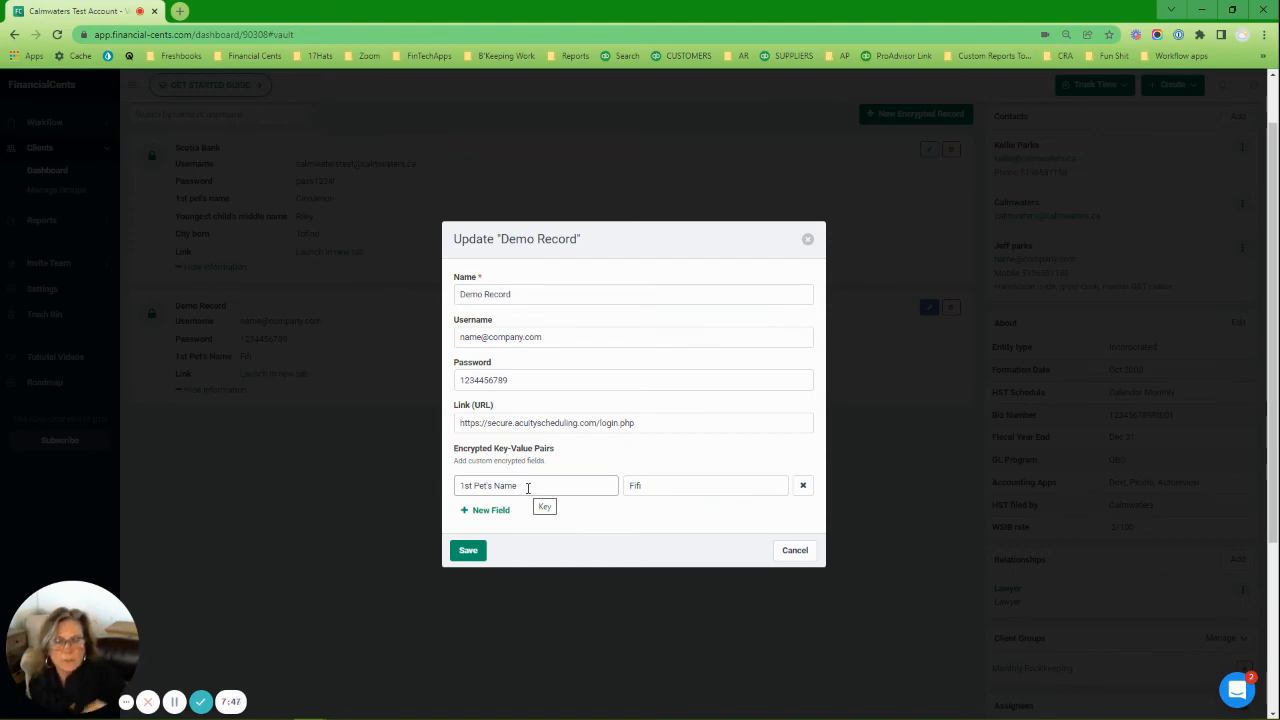
left_click(477, 558)
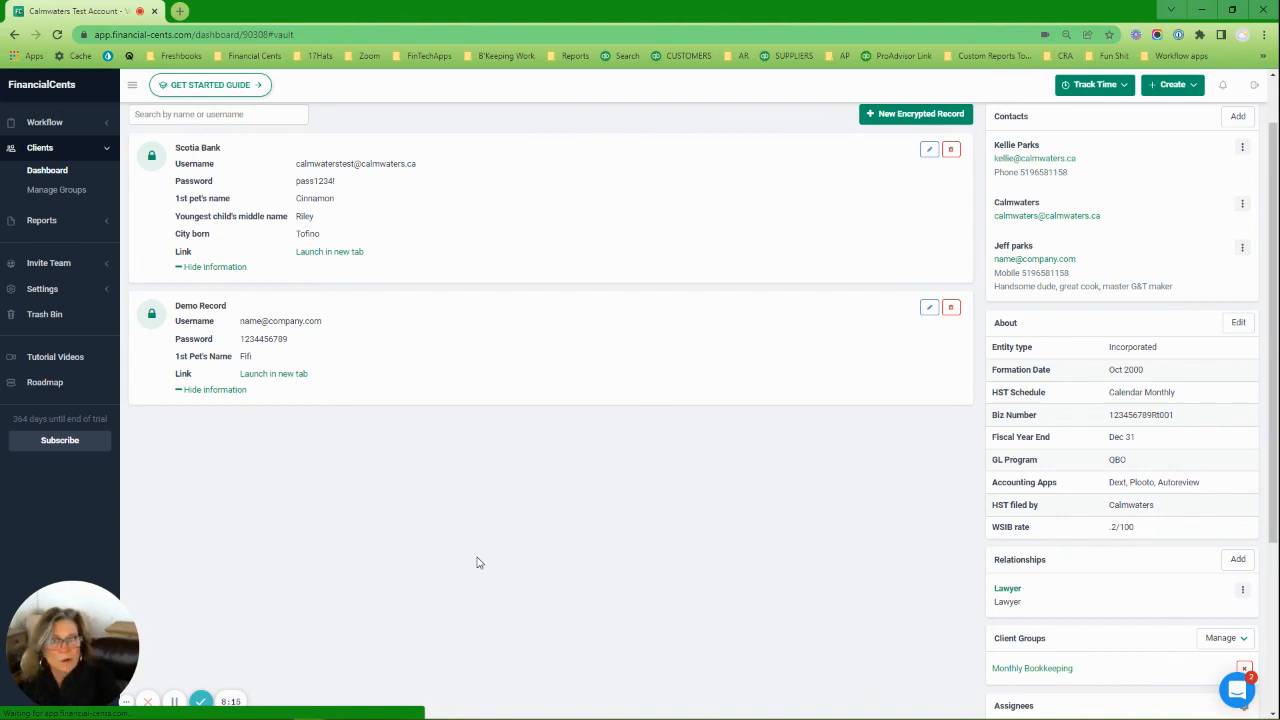
- Open the client's full list of client tasks from the vault
scroll(425, 527, "up", 1)
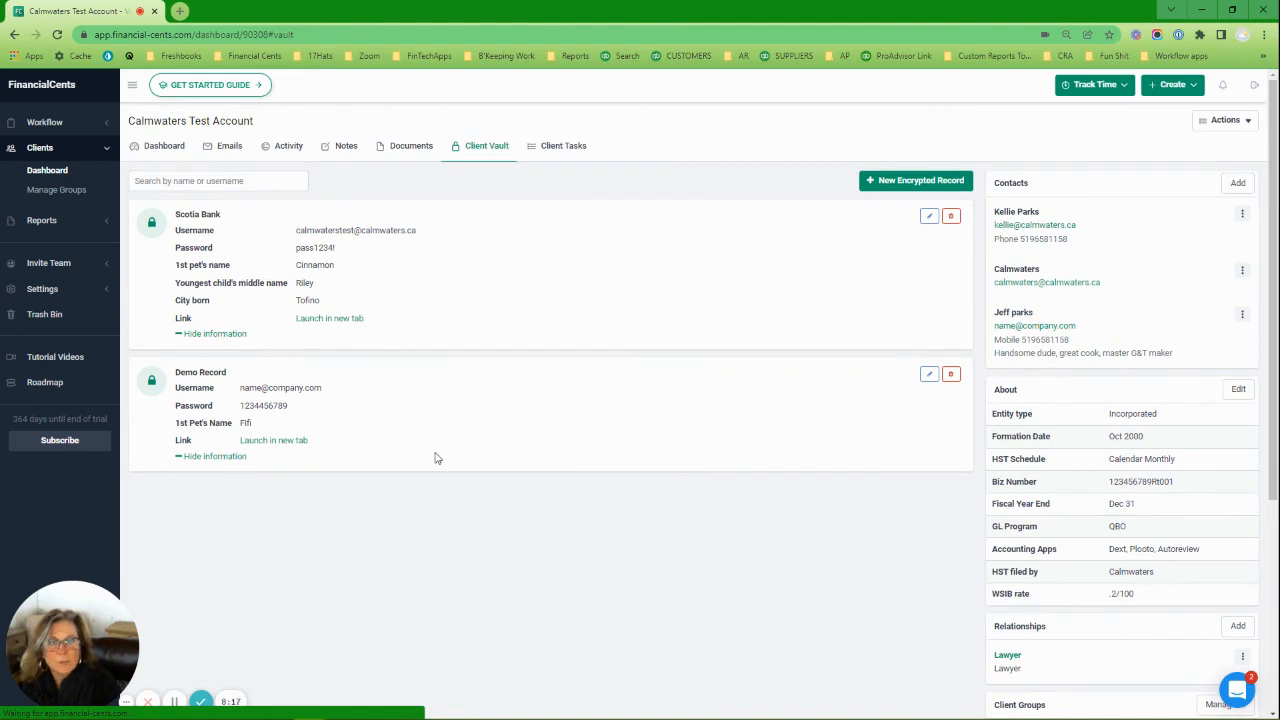
left_click(560, 147)
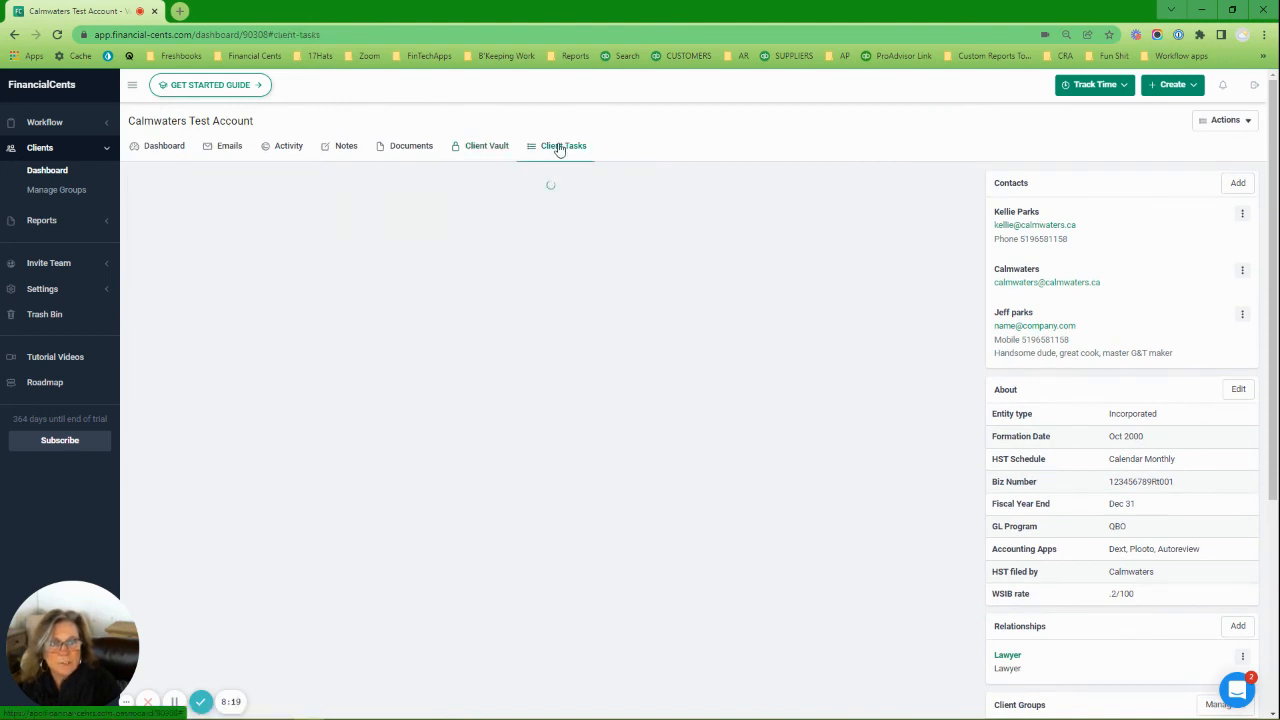